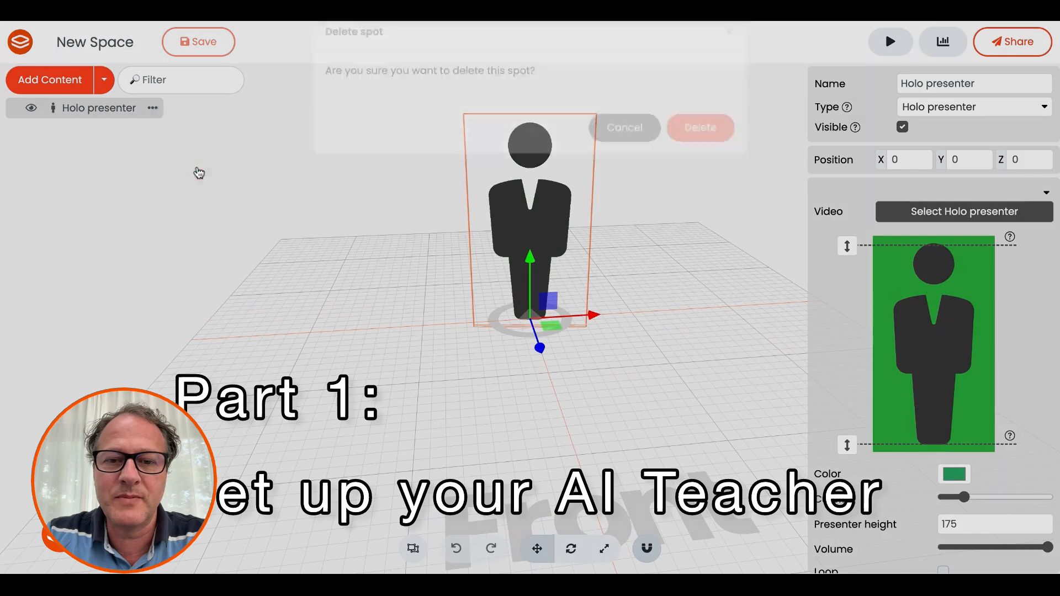
- Delete the Holo presenter spot and add obelisk_01.glb from the History > Ancient Egypt folder of the free 3D models
{"action": "left_click", "coordinate": [697, 158]}
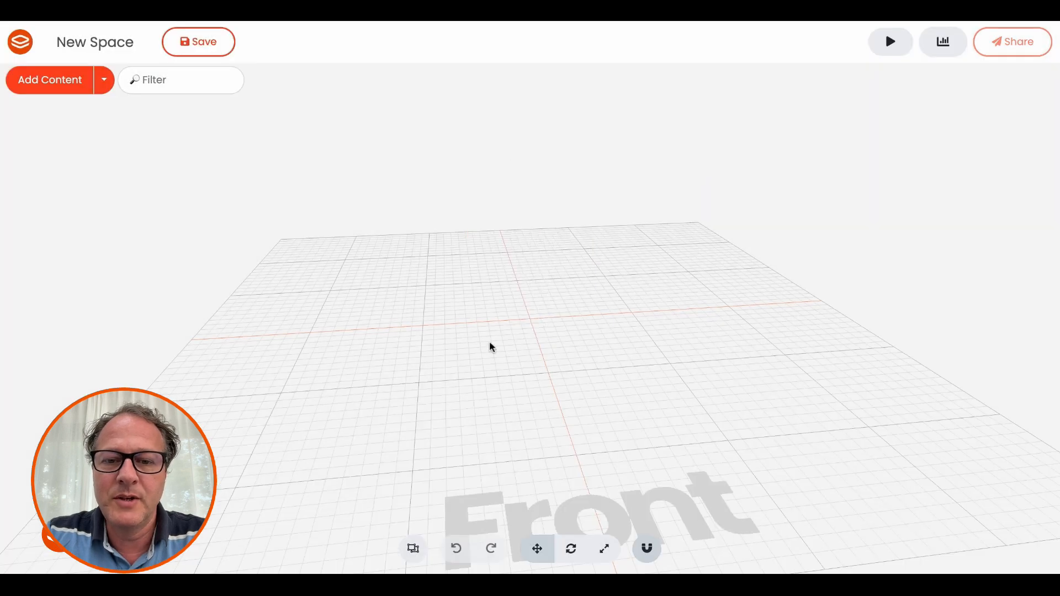
{"action": "left_click", "coordinate": [61, 87]}
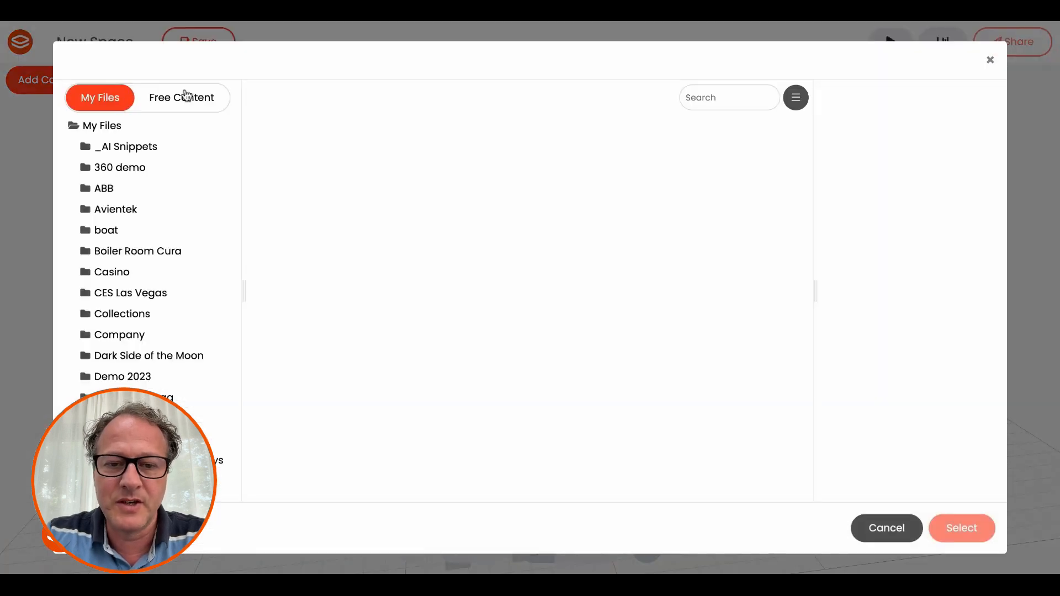
{"action": "left_click", "coordinate": [181, 105]}
{"action": "left_click", "coordinate": [151, 166]}
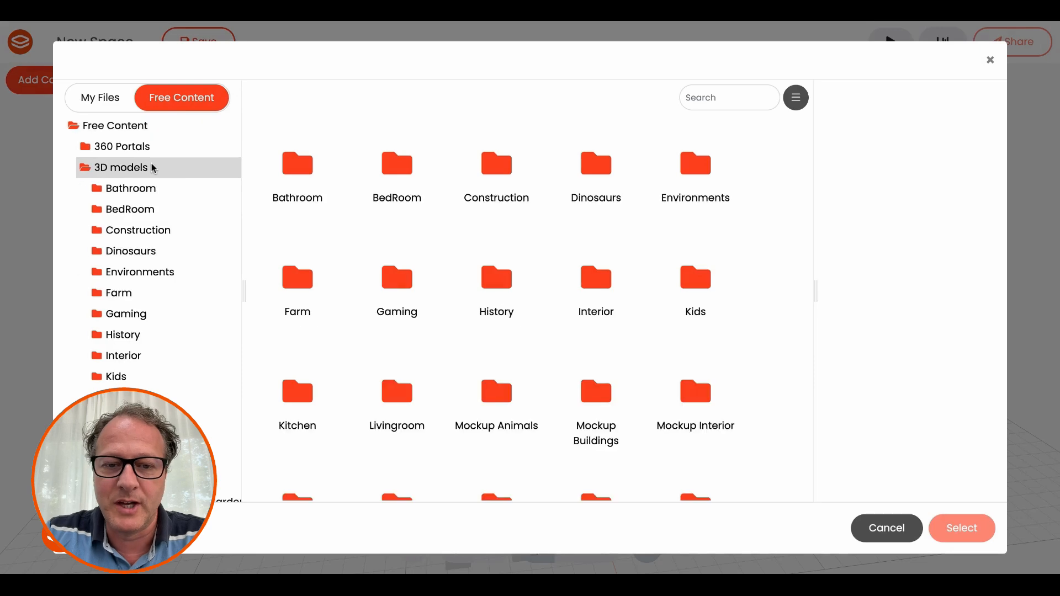
{"action": "scroll", "coordinate": [157, 319], "scroll_direction": "down", "scroll_amount": 5}
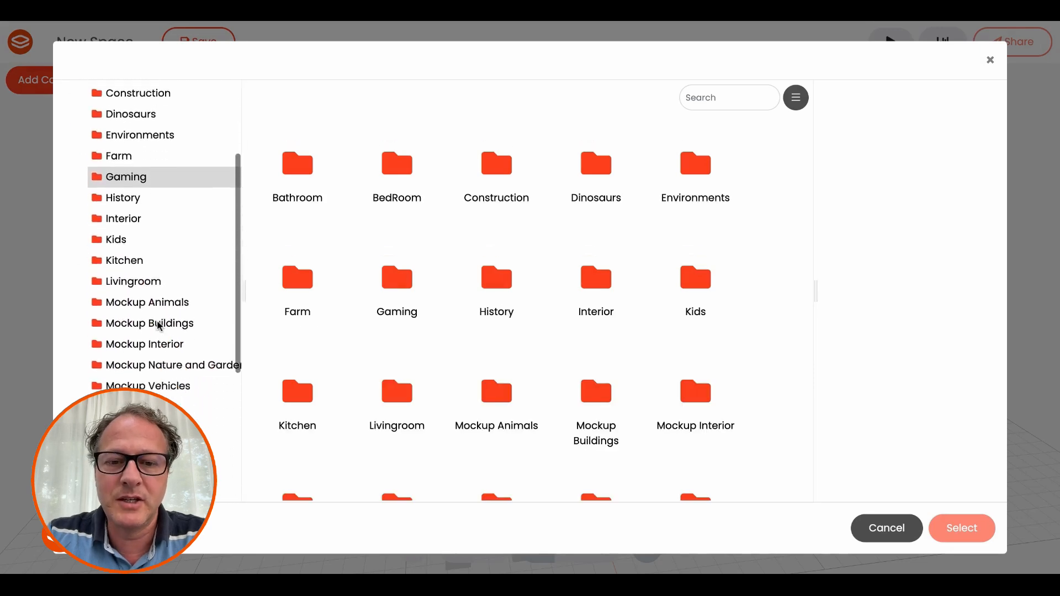
{"action": "left_click", "coordinate": [128, 147]}
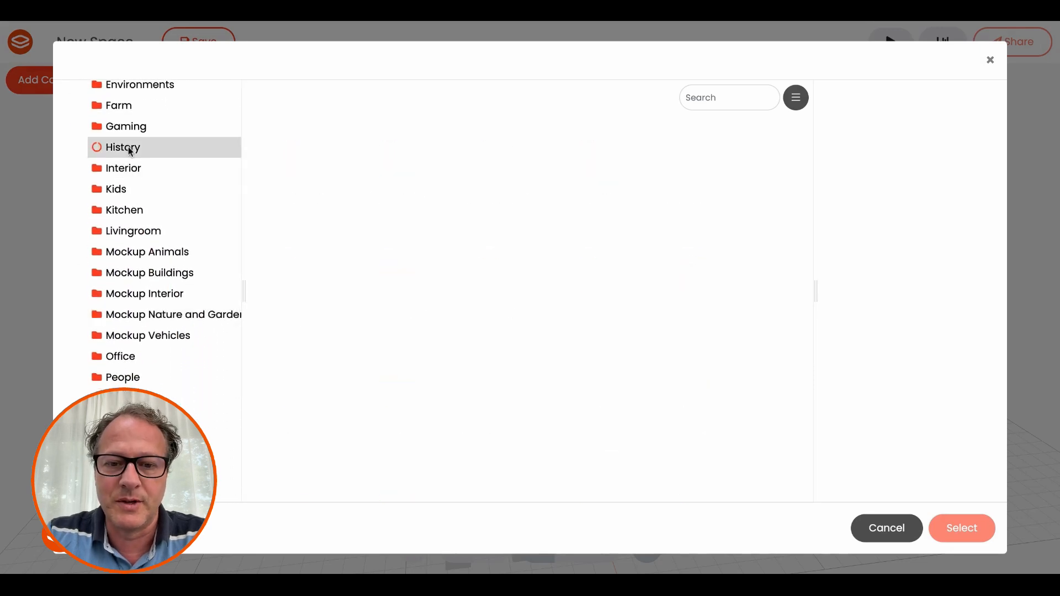
{"action": "double_click", "coordinate": [306, 174]}
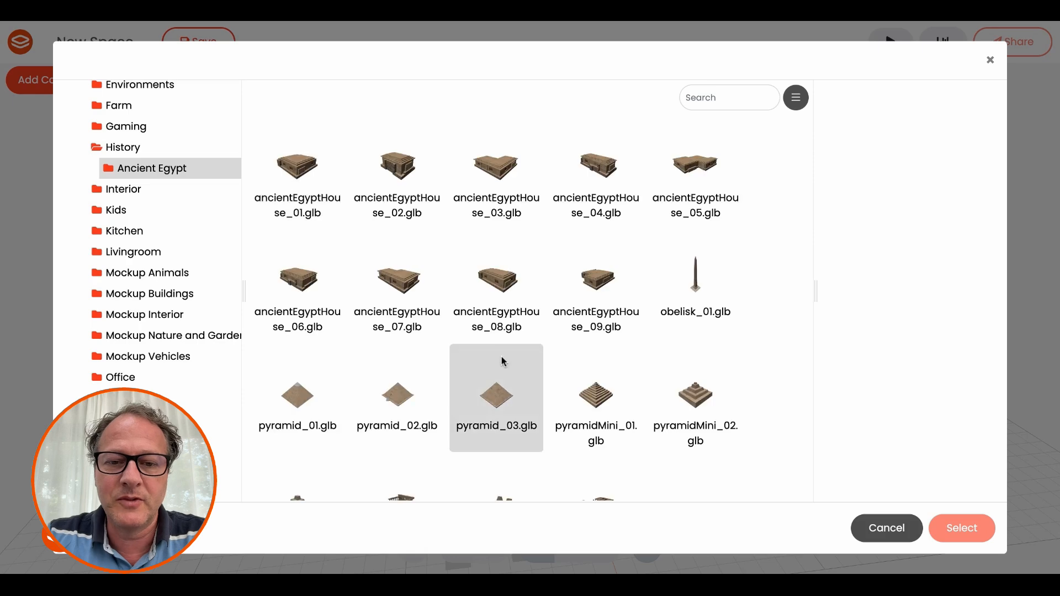
{"action": "scroll", "coordinate": [566, 392], "scroll_direction": "down", "scroll_amount": 2}
{"action": "scroll", "coordinate": [569, 390], "scroll_direction": "up", "scroll_amount": 1}
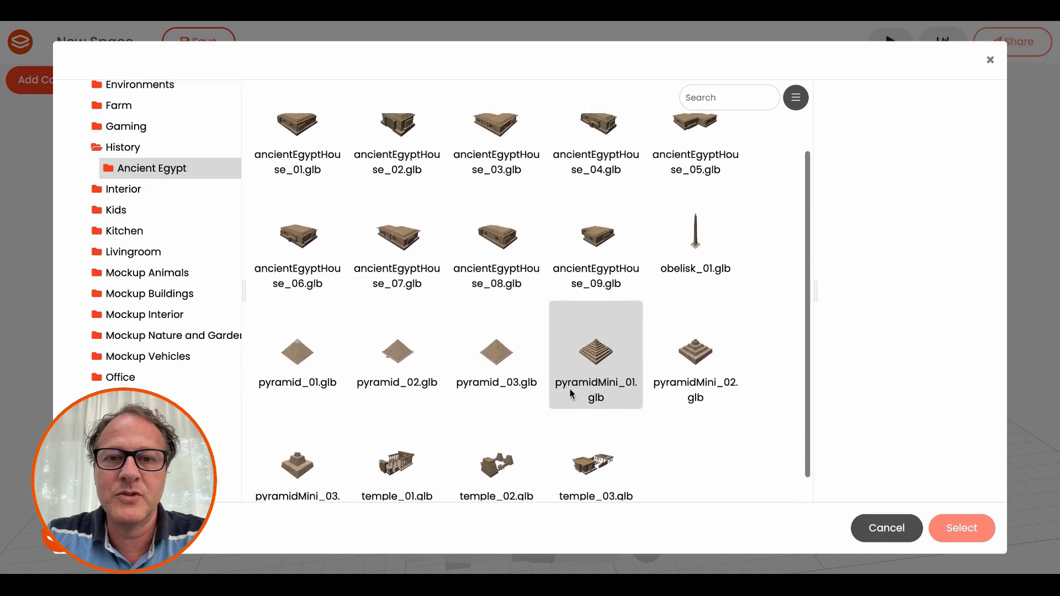
{"action": "left_click", "coordinate": [699, 283]}
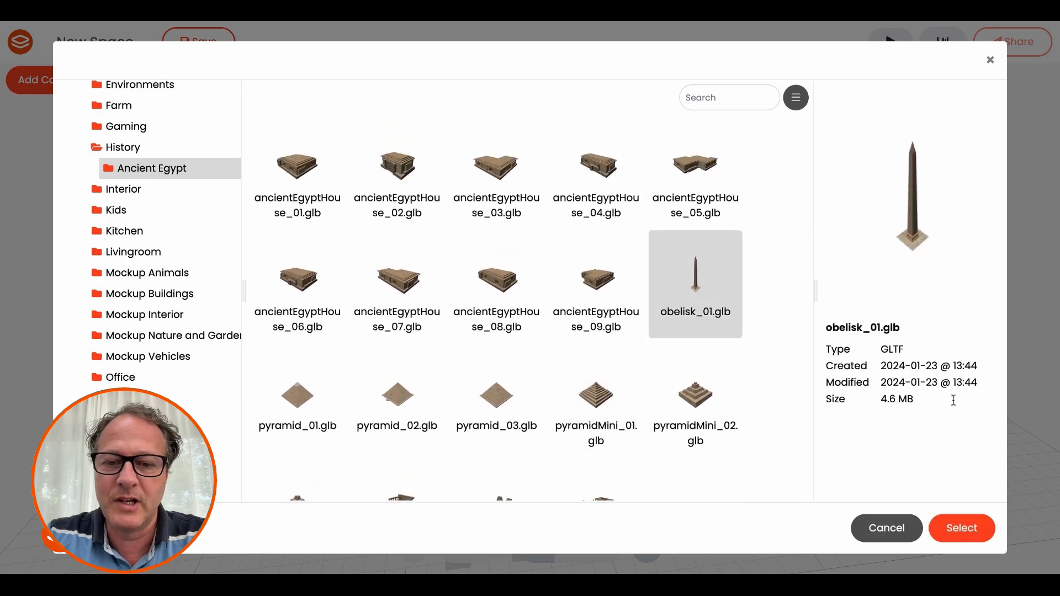
{"action": "left_click", "coordinate": [962, 528]}
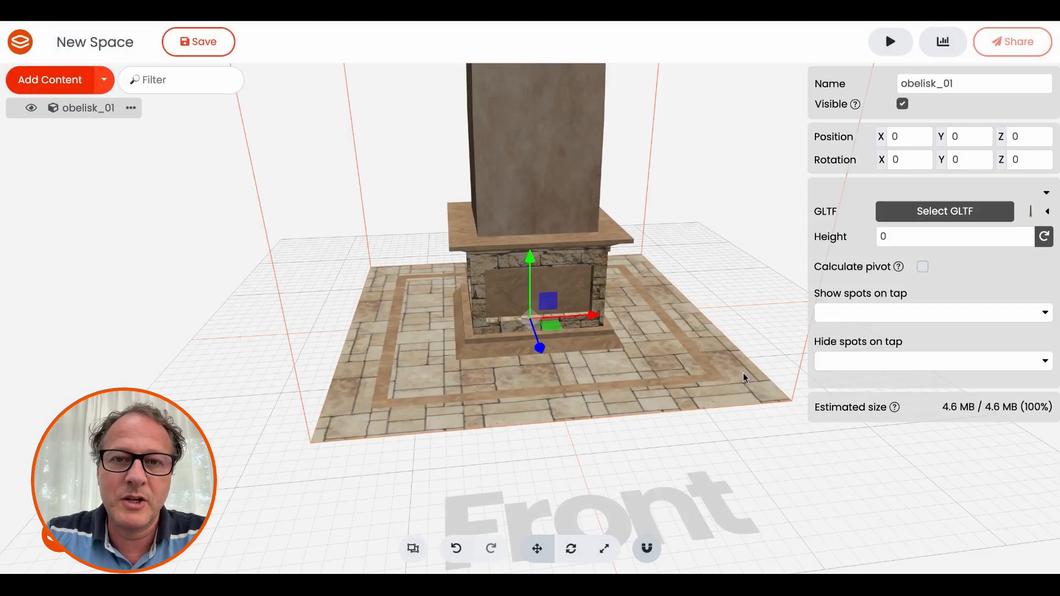
- Scale the obelisk down to a height of about 341
{"action": "mouse_move", "coordinate": [764, 459]}
{"action": "left_mouse_down"}
{"action": "mouse_move", "coordinate": [671, 438]}
{"action": "mouse_move", "coordinate": [694, 461]}
{"action": "mouse_move", "coordinate": [767, 458]}
{"action": "mouse_move", "coordinate": [753, 445]}
{"action": "left_mouse_up"}
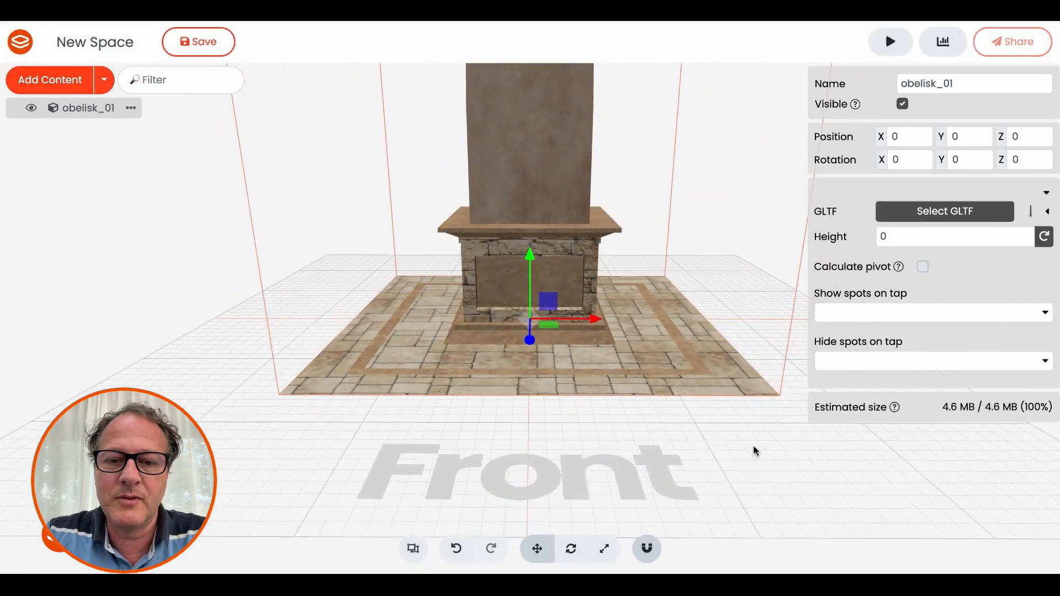
{"action": "left_click", "coordinate": [603, 550]}
{"action": "left_click_drag", "start_coordinate": [530, 257], "coordinate": [522, 296]}
- Move the obelisk along the X axis to about -102 and deselect it
{"action": "left_click", "coordinate": [538, 549]}
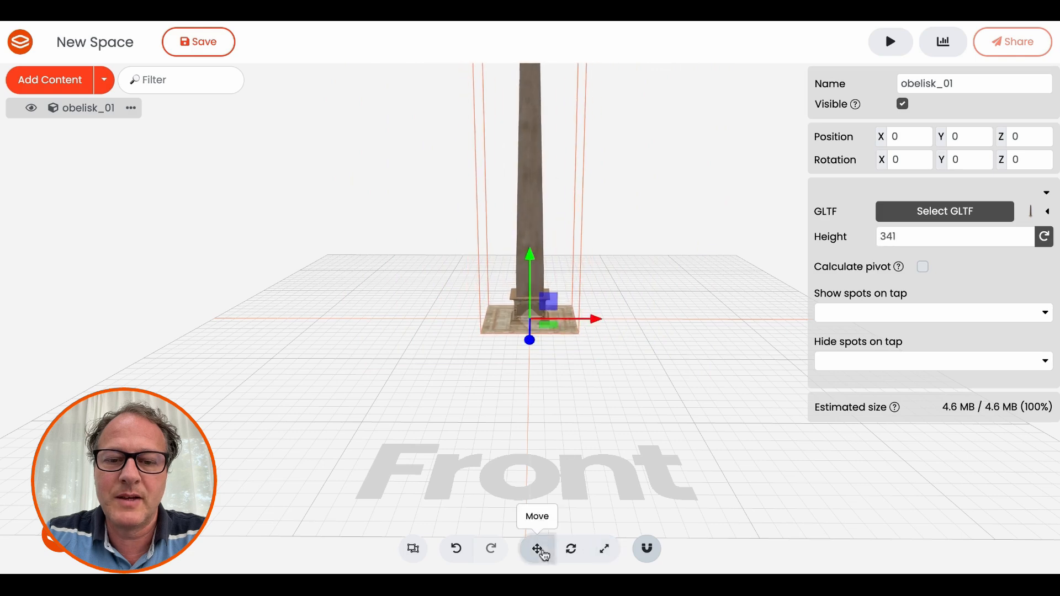
{"action": "left_click_drag", "start_coordinate": [587, 317], "coordinate": [482, 322]}
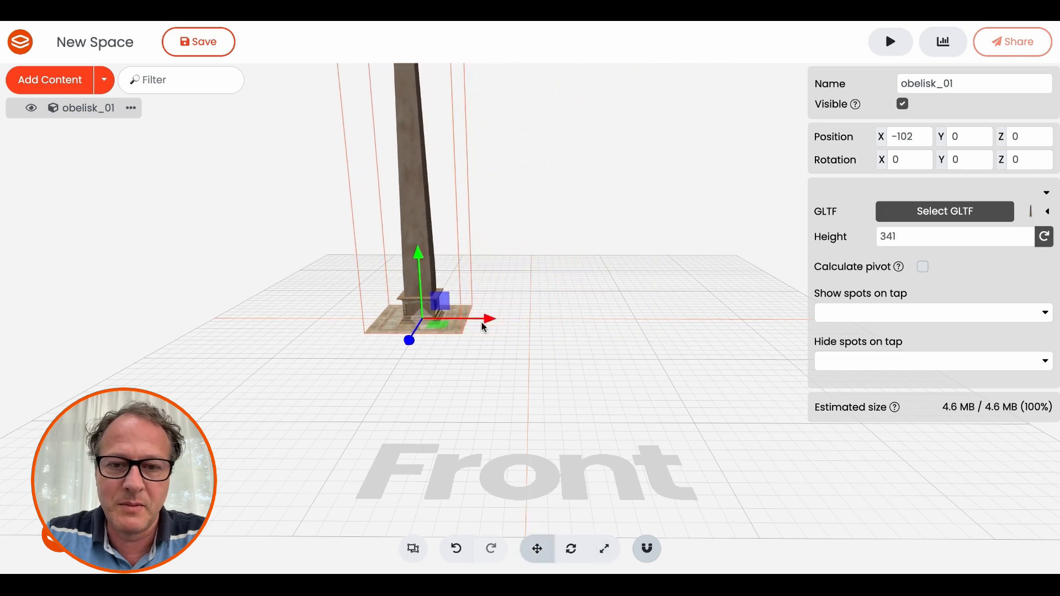
{"action": "left_click", "coordinate": [533, 394]}
{"action": "mouse_move", "coordinate": [534, 395]}
{"action": "left_mouse_down"}
{"action": "mouse_move", "coordinate": [478, 429]}
{"action": "mouse_move", "coordinate": [400, 414]}
{"action": "mouse_move", "coordinate": [515, 440]}
{"action": "mouse_move", "coordinate": [560, 406]}
{"action": "mouse_move", "coordinate": [532, 390]}
{"action": "left_mouse_up"}
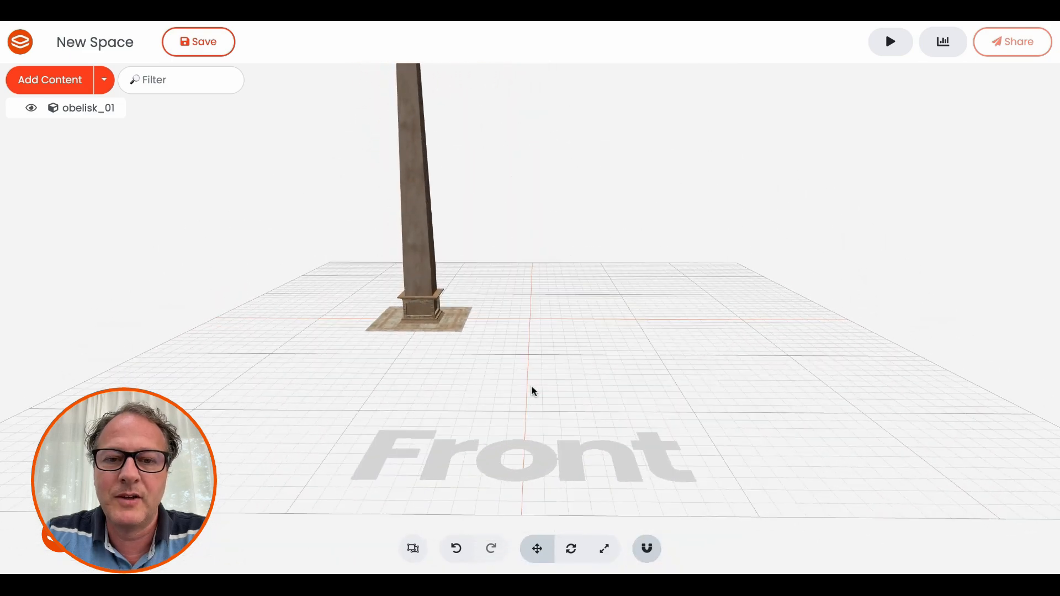
- Add the business_f_0016.avatar character from the free Avatars content to the space
{"action": "left_click", "coordinate": [63, 87]}
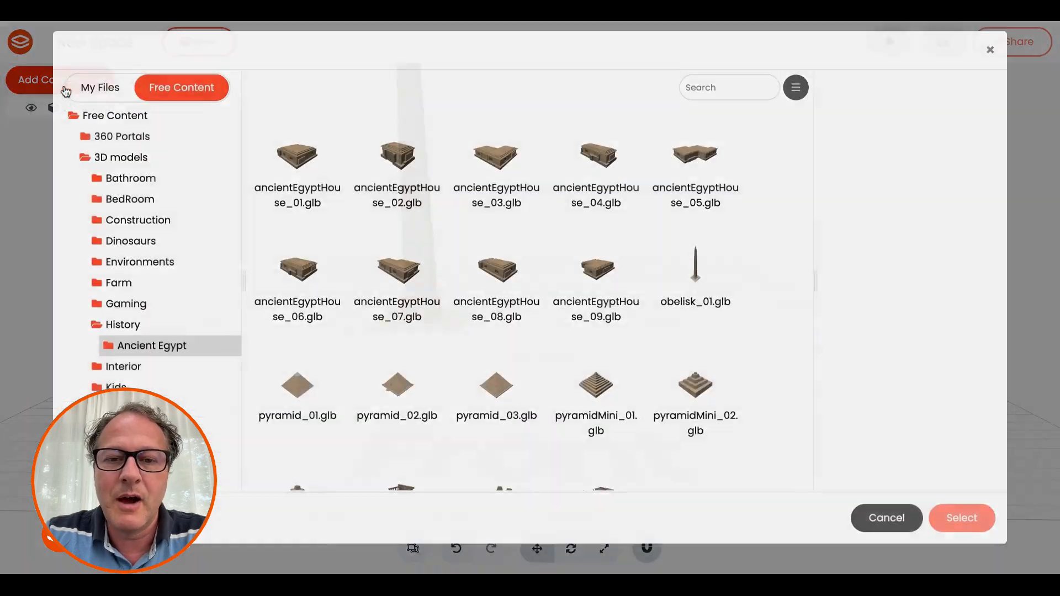
{"action": "left_click", "coordinate": [111, 167]}
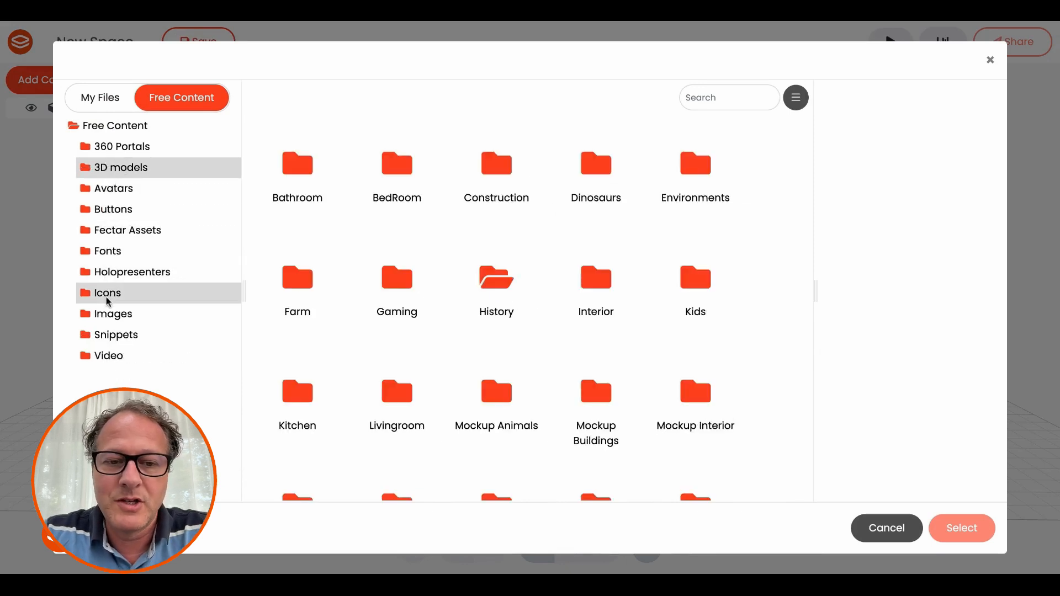
{"action": "left_click", "coordinate": [113, 189]}
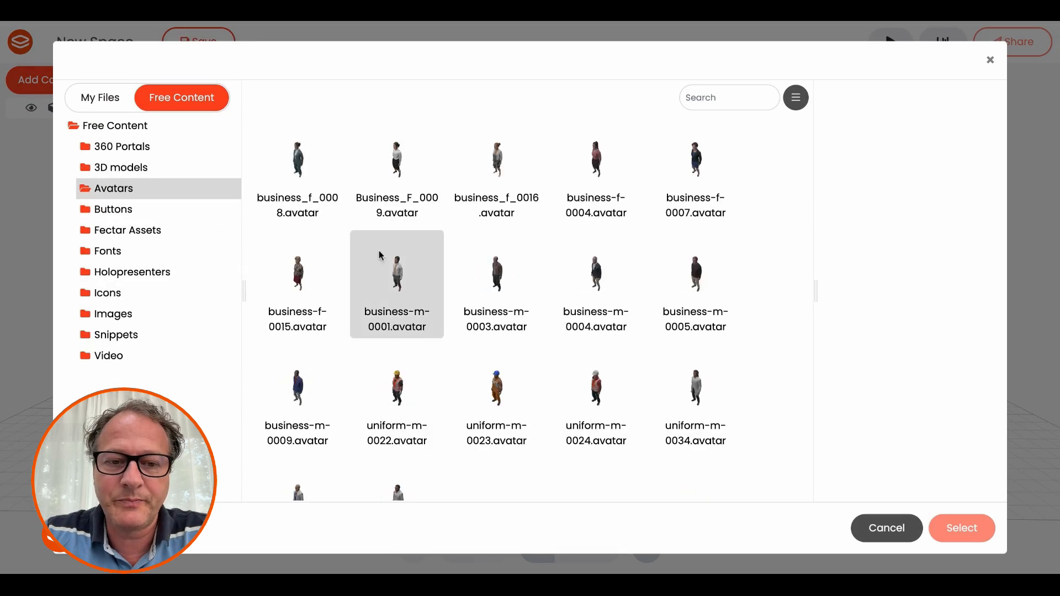
{"action": "left_click", "coordinate": [420, 150]}
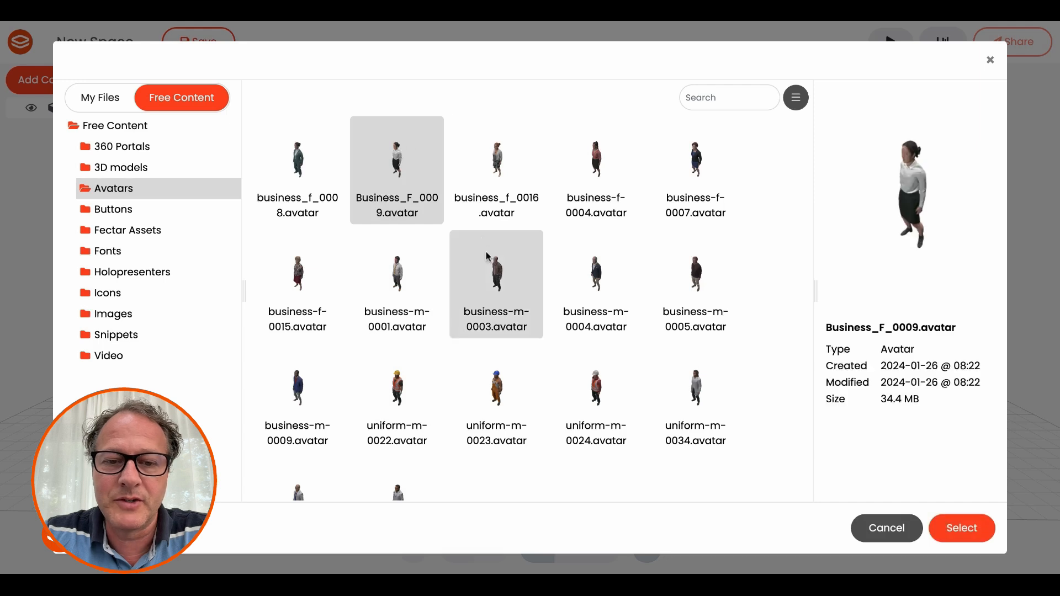
{"action": "left_click", "coordinate": [496, 276]}
{"action": "left_click", "coordinate": [605, 277]}
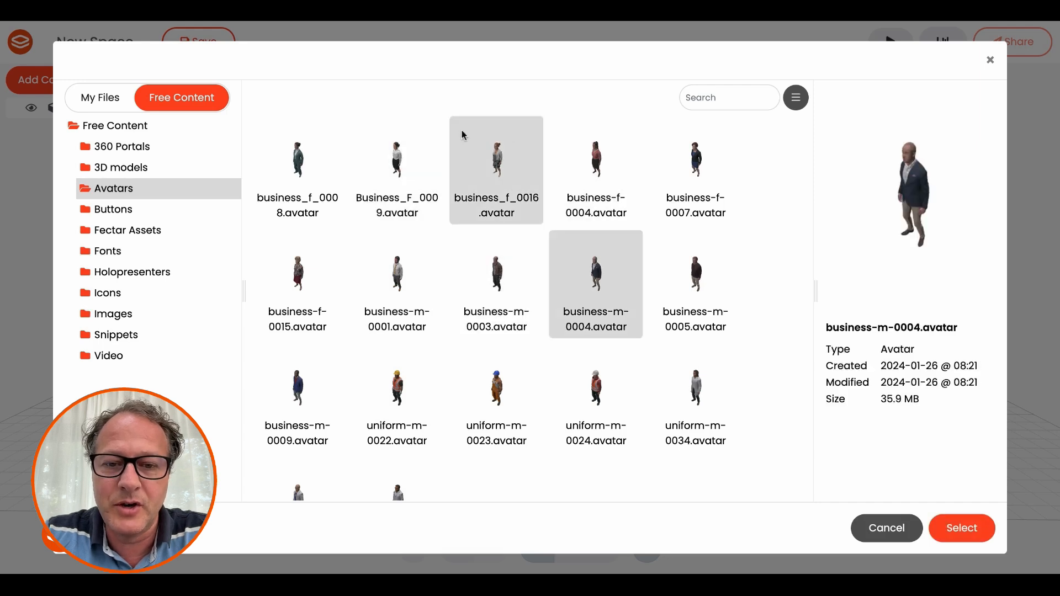
{"action": "left_click", "coordinate": [495, 159]}
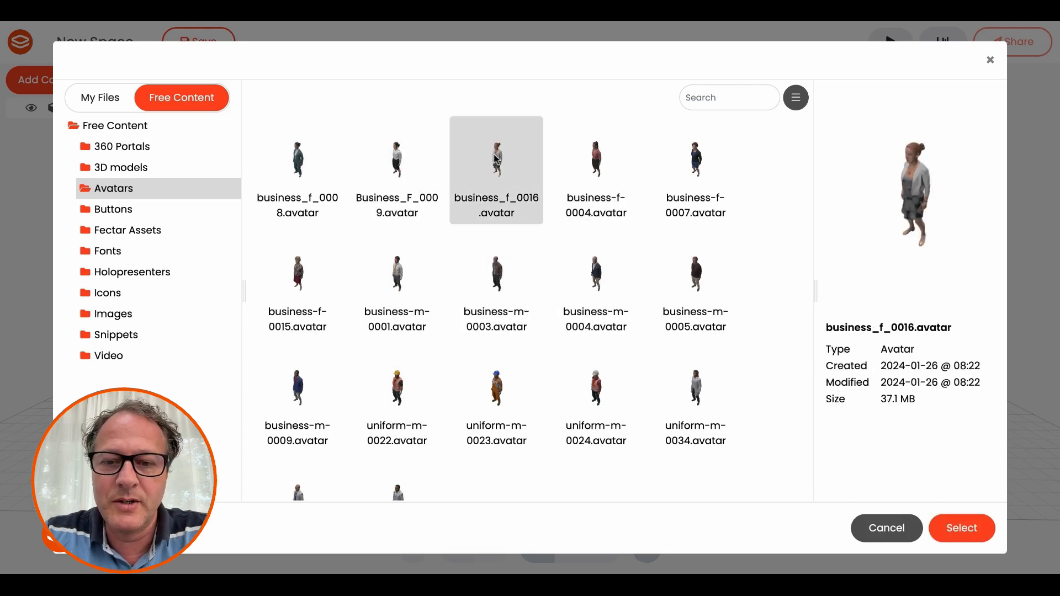
{"action": "left_click", "coordinate": [962, 528]}
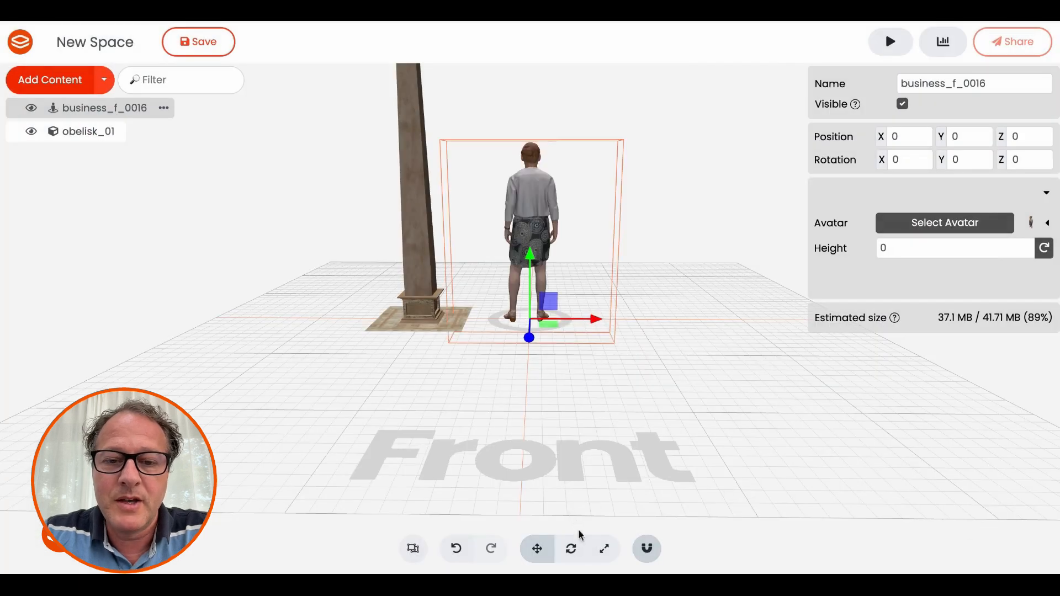
- Rotate the avatar to about -170 around the Y axis so it faces front, and move it slightly backward along Z
{"action": "left_click", "coordinate": [571, 548]}
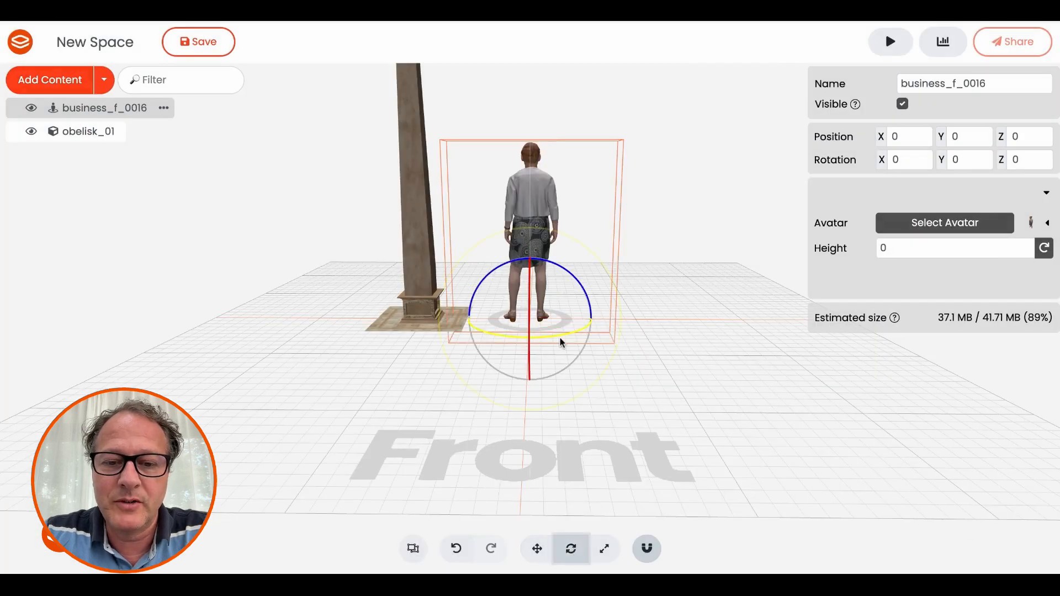
{"action": "left_click_drag", "start_coordinate": [561, 342], "coordinate": [472, 323]}
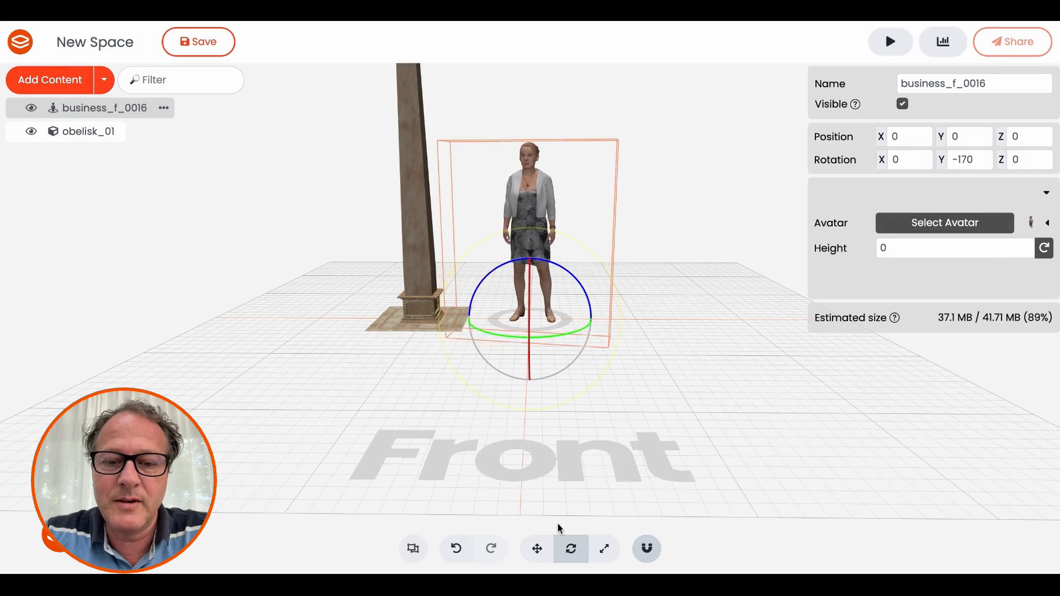
{"action": "left_click", "coordinate": [538, 548]}
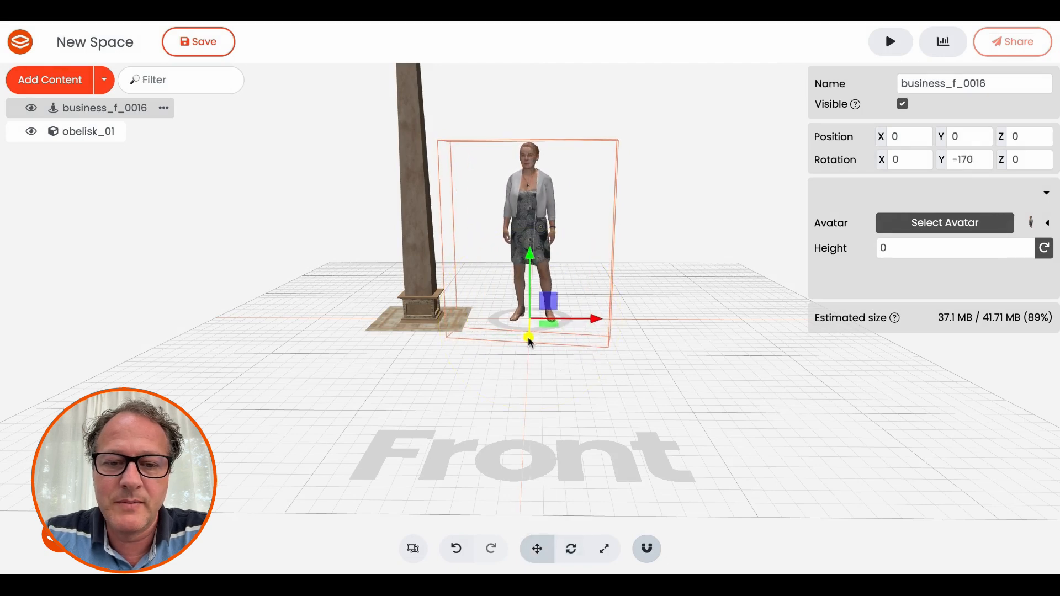
{"action": "left_click_drag", "start_coordinate": [529, 338], "coordinate": [528, 318]}
{"action": "left_click", "coordinate": [538, 400]}
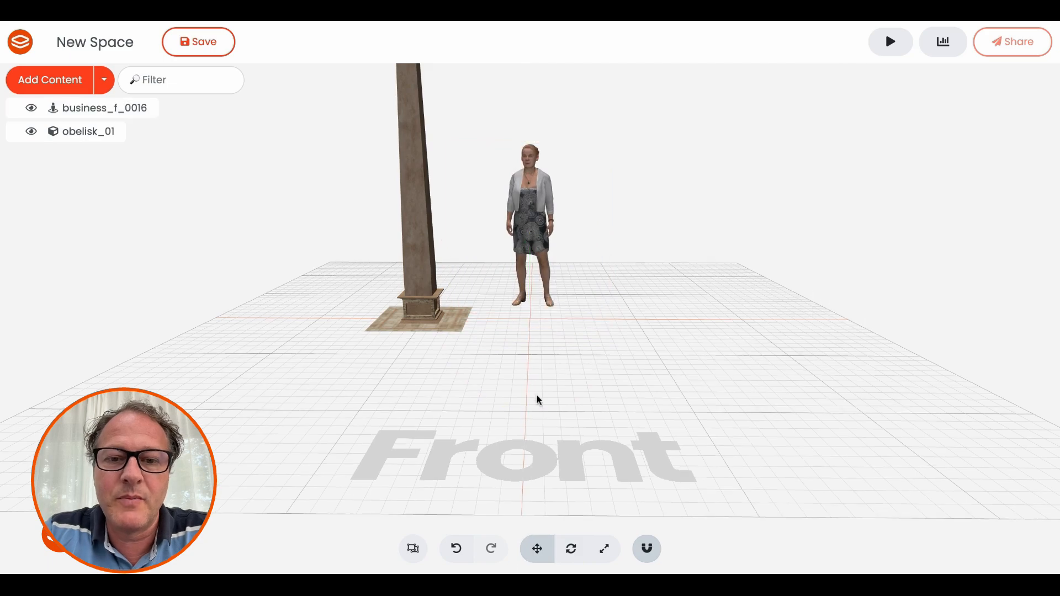
{"action": "mouse_move", "coordinate": [539, 401]}
{"action": "left_mouse_down"}
{"action": "mouse_move", "coordinate": [537, 424]}
{"action": "mouse_move", "coordinate": [669, 394]}
{"action": "mouse_move", "coordinate": [574, 433]}
{"action": "mouse_move", "coordinate": [511, 407]}
{"action": "mouse_move", "coordinate": [550, 396]}
{"action": "left_mouse_up"}
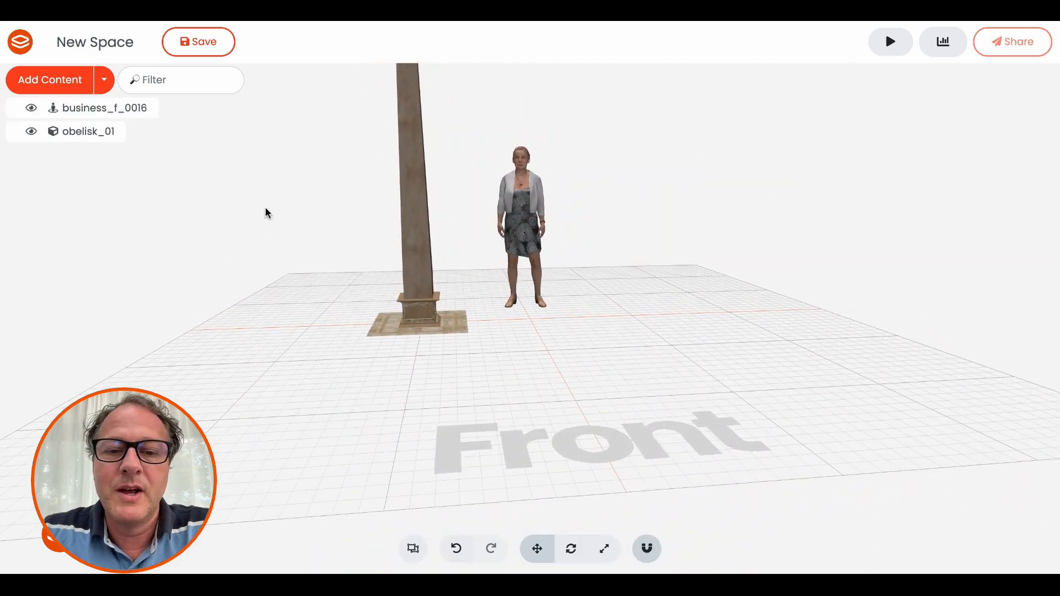
- Add the Setup Your Virtual Assistant.js code block from the free AI Avatar Speak and Explain snippets
{"action": "left_click", "coordinate": [48, 80]}
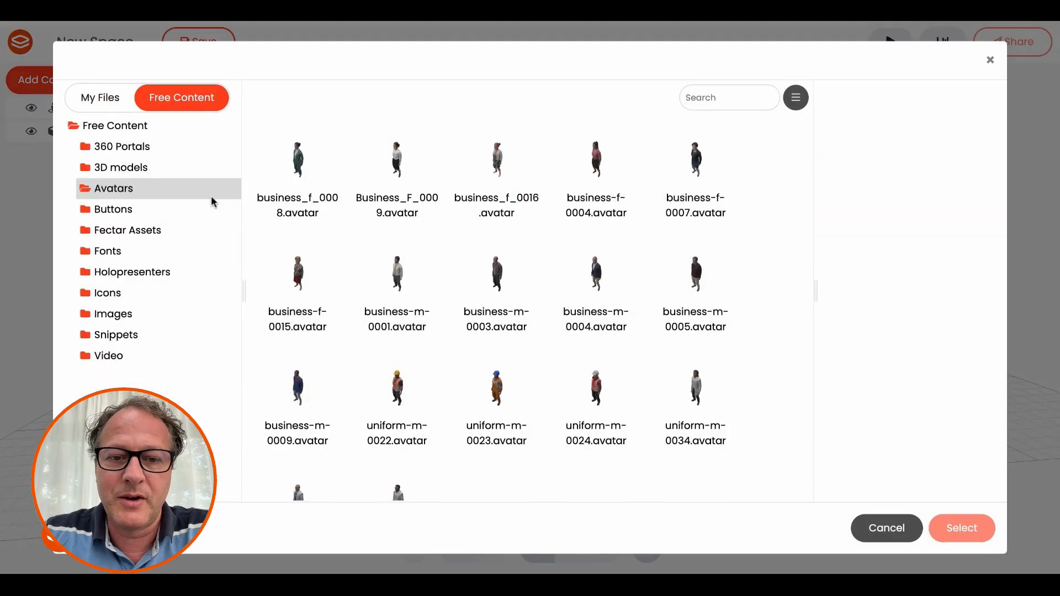
{"action": "left_click", "coordinate": [115, 335]}
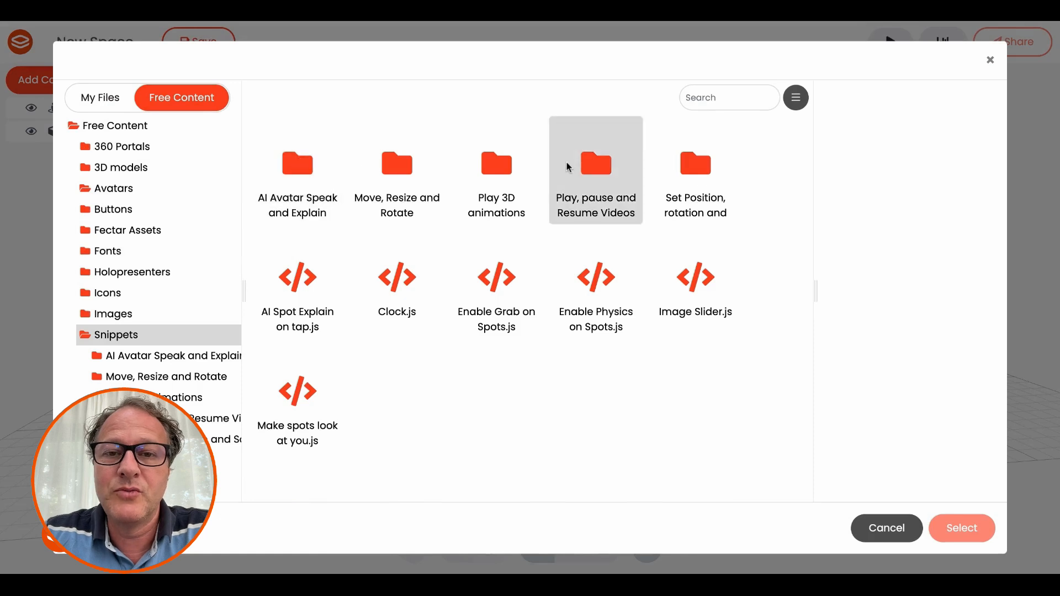
{"action": "left_click", "coordinate": [298, 168]}
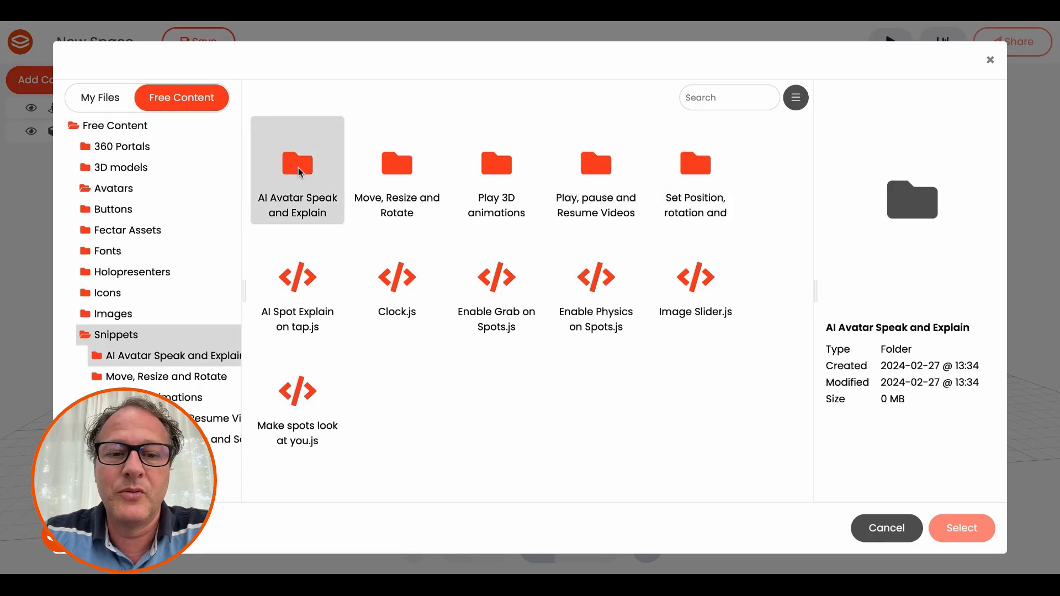
{"action": "double_click", "coordinate": [298, 168]}
{"action": "left_click", "coordinate": [386, 274]}
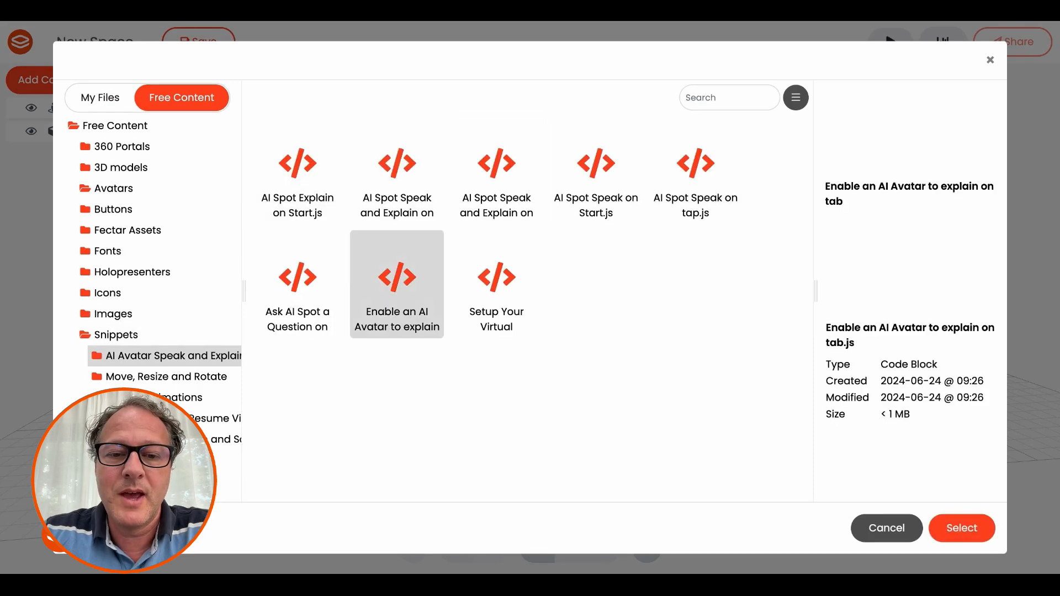
{"action": "left_click", "coordinate": [498, 331]}
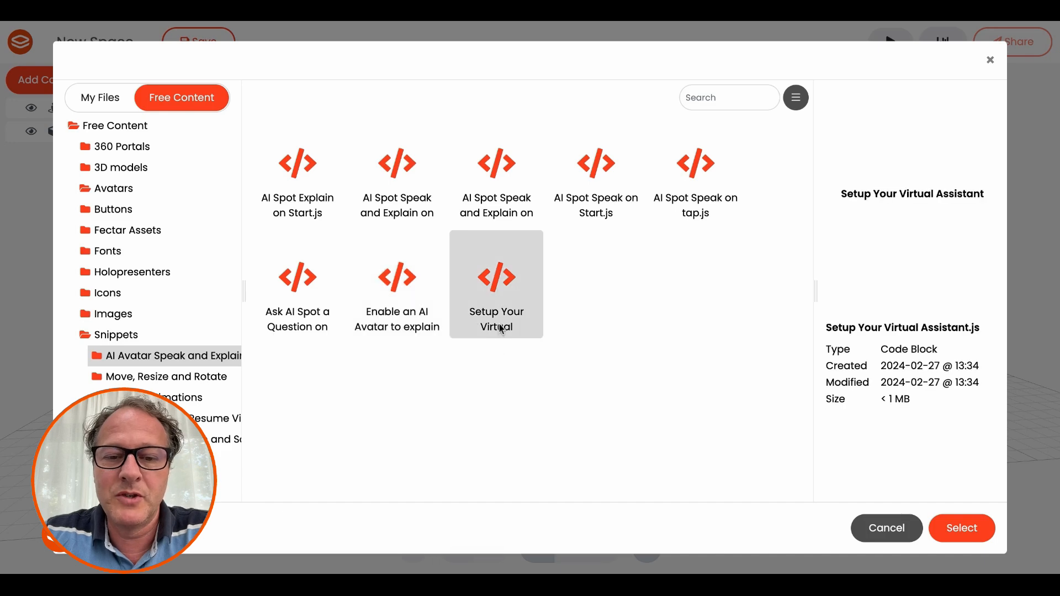
{"action": "left_click", "coordinate": [510, 405]}
{"action": "left_click", "coordinate": [496, 278]}
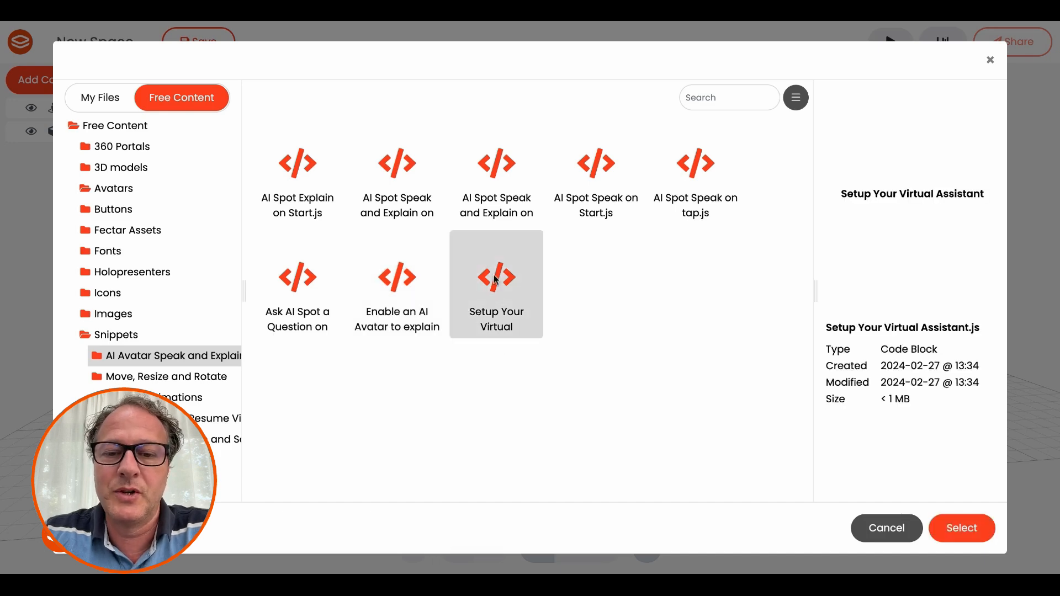
{"action": "left_click", "coordinate": [961, 528]}
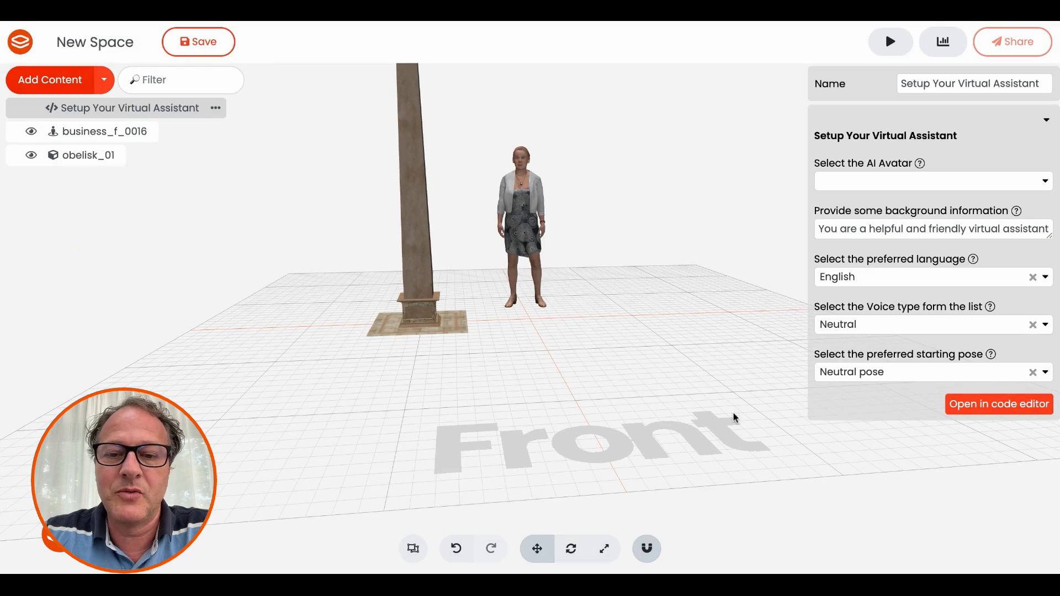
- Assign business_f_0016 as the virtual assistant's AI avatar and enlarge the background information text area
{"action": "left_click", "coordinate": [1046, 182]}
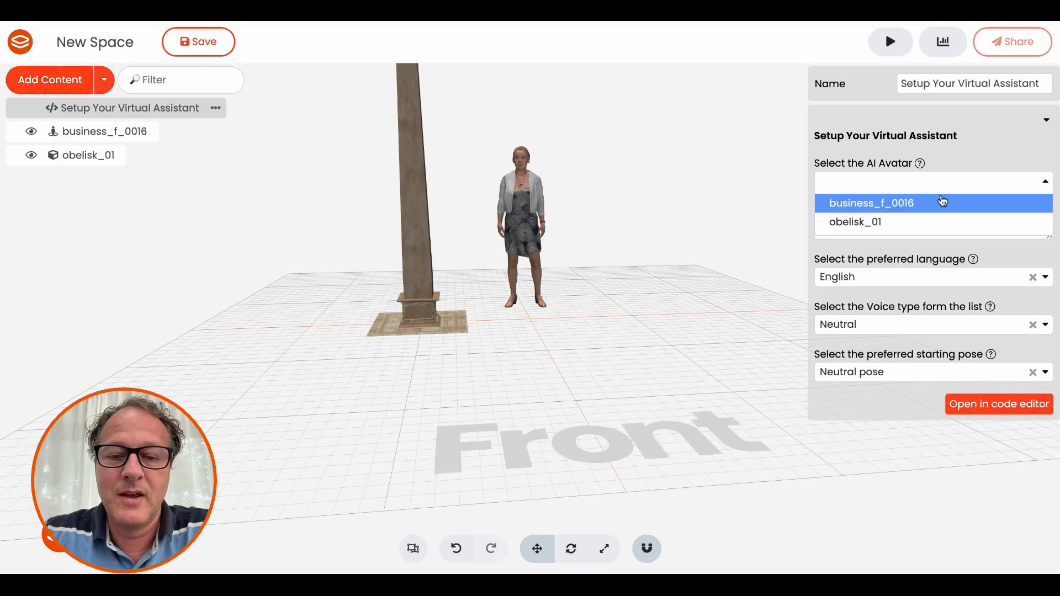
{"action": "left_click", "coordinate": [919, 204]}
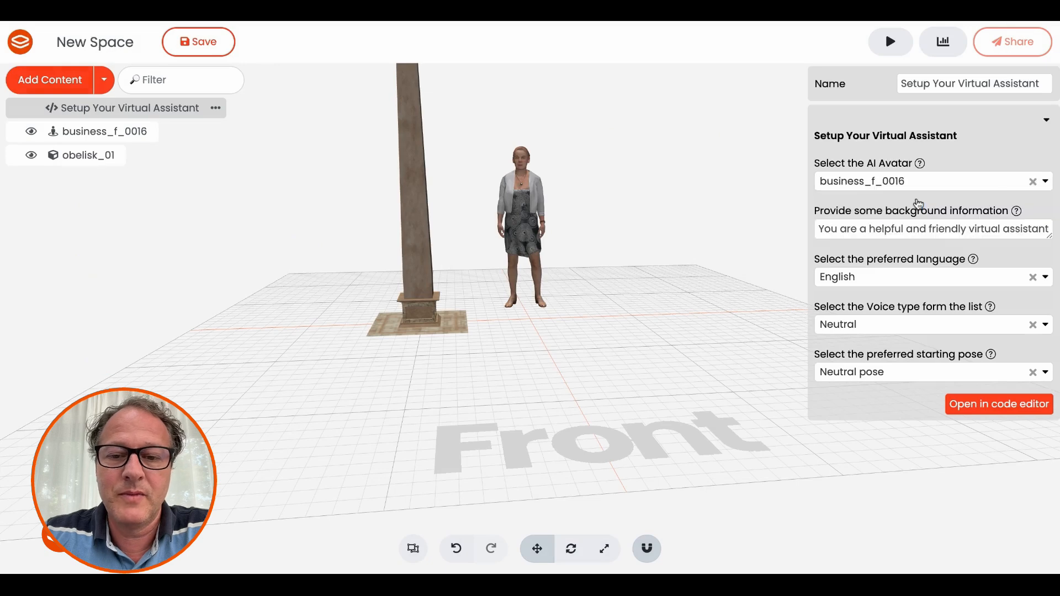
{"action": "left_click_drag", "start_coordinate": [1051, 238], "coordinate": [1048, 326]}
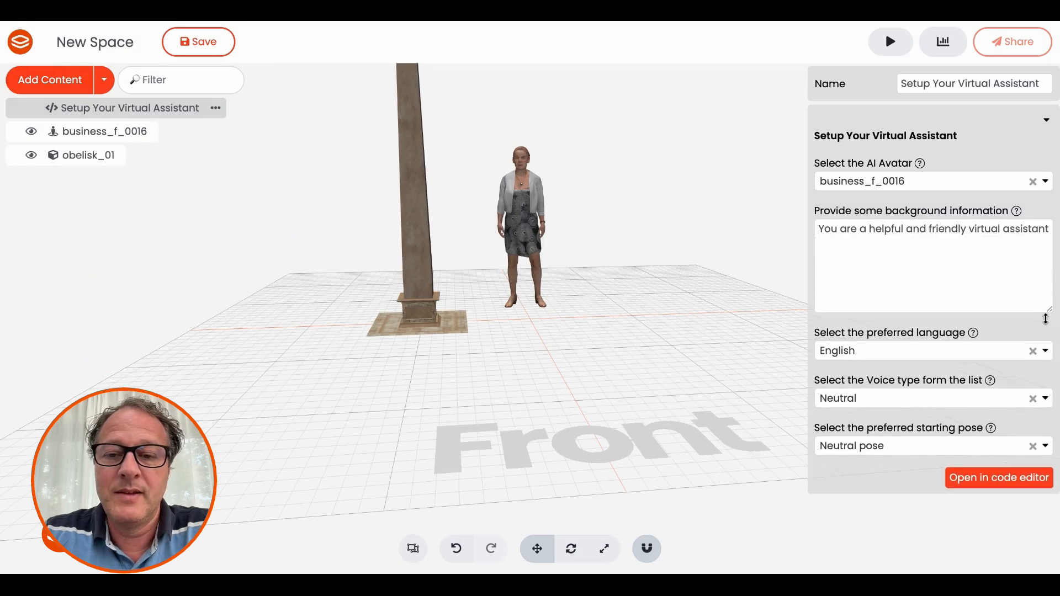
- Replace the virtual assistant's background information with "You are a teacher for children age 9 to 12"
{"action": "left_click_drag", "start_coordinate": [821, 231], "coordinate": [1057, 233]}
{"action": "type", "text": "You"}
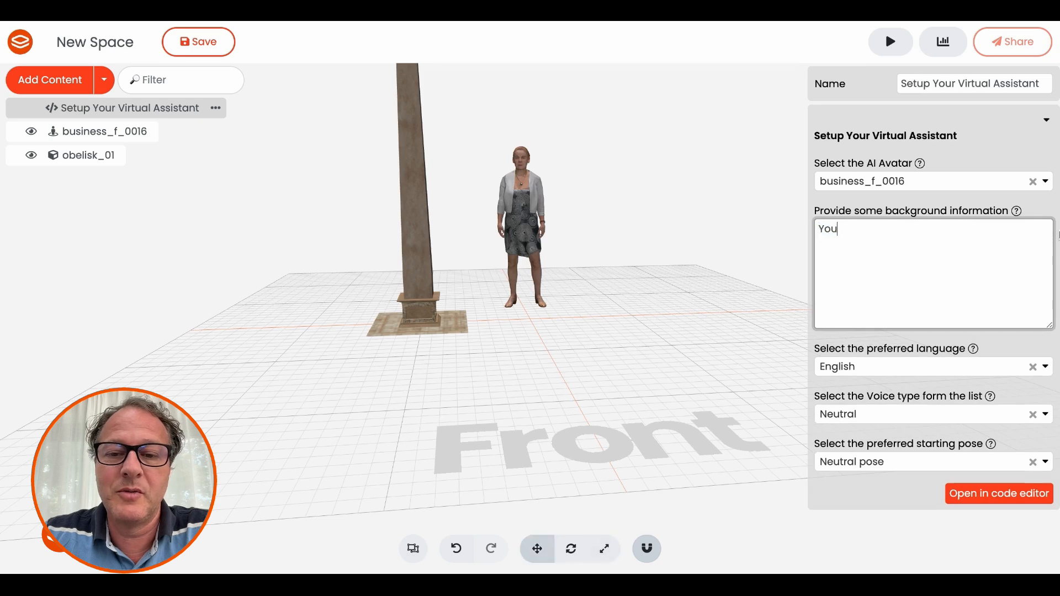
{"action": "type", "text": " are a teach"}
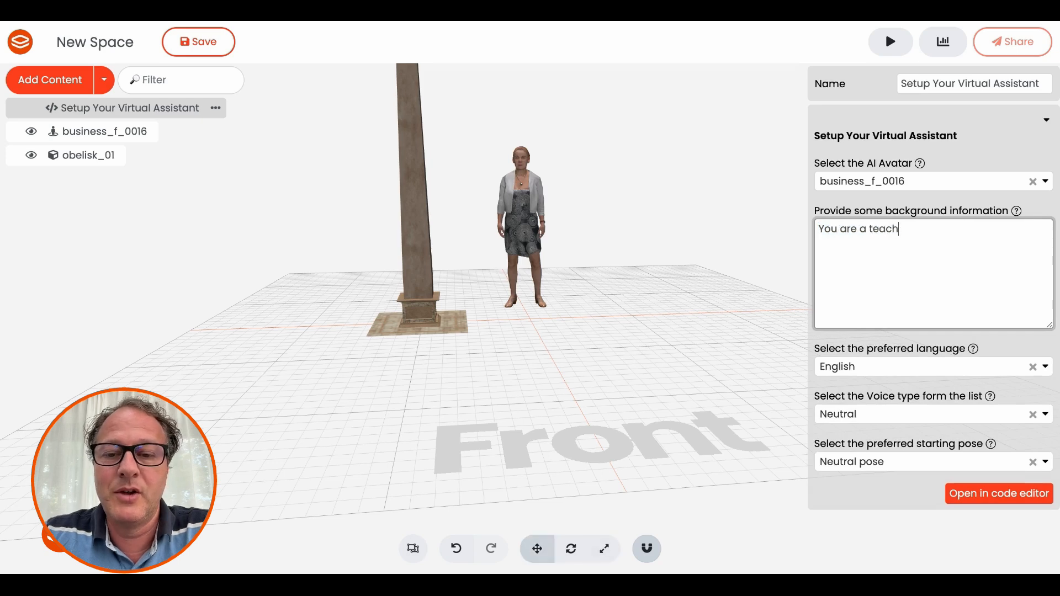
{"action": "type", "text": "er for child"}
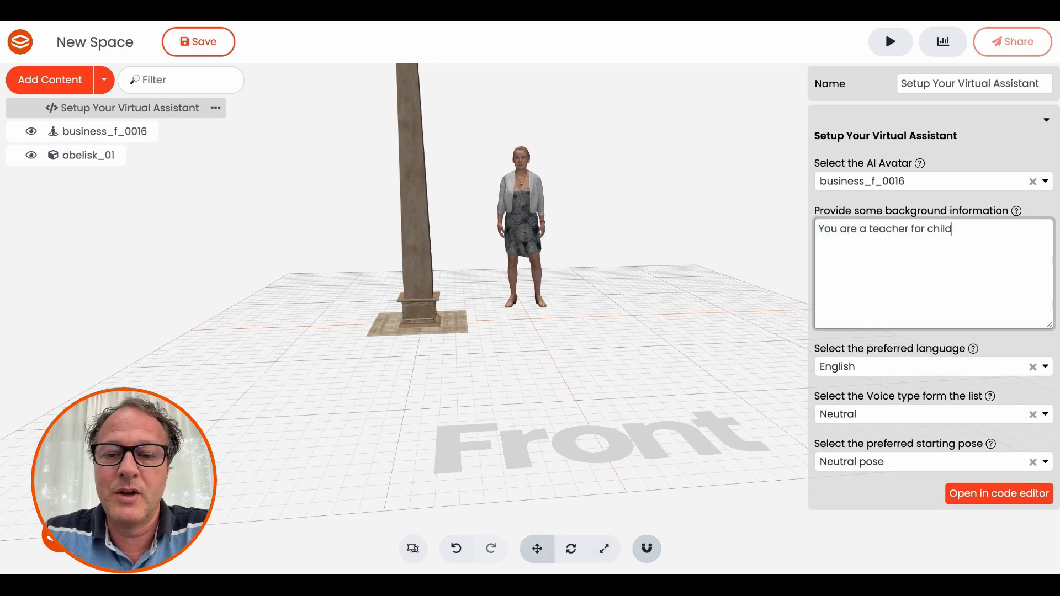
{"action": "type", "text": "ren age 9 to 12"}
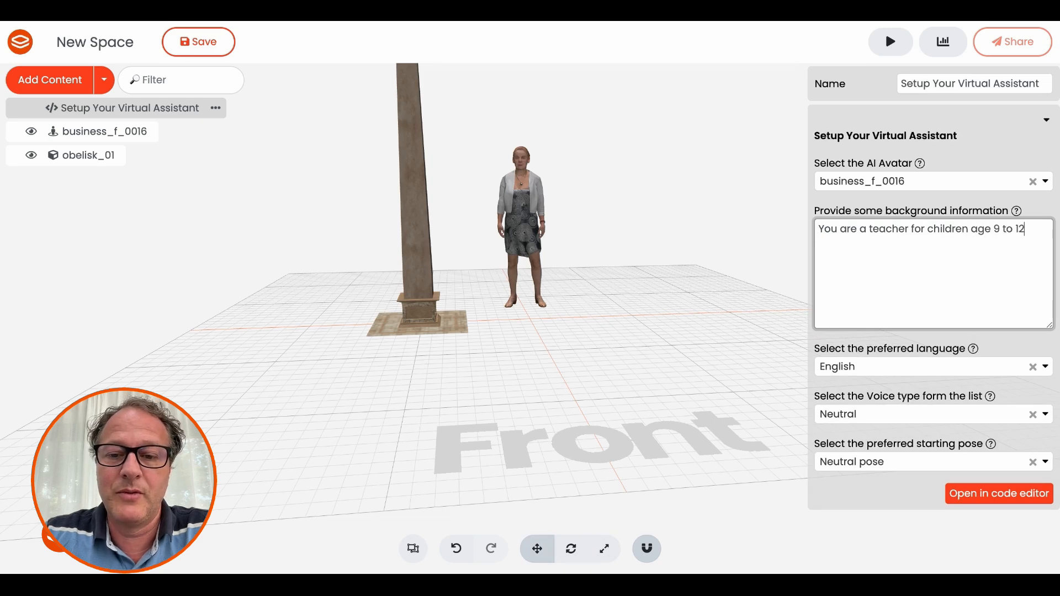
- Set the virtual assistant's voice type to Female and its starting pose to Relaxed posing Female
{"action": "left_click", "coordinate": [1044, 415]}
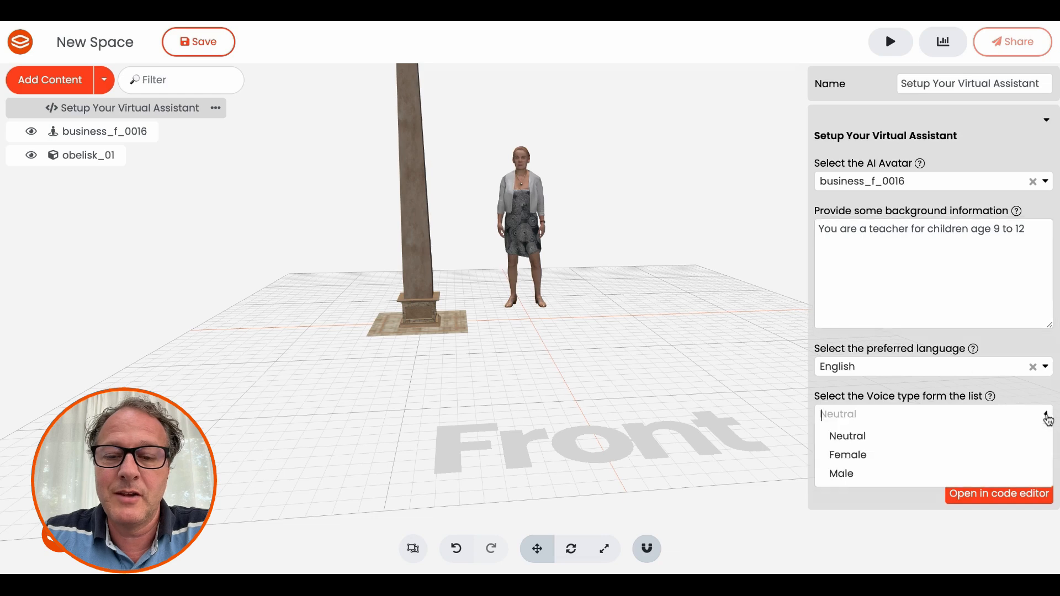
{"action": "left_click", "coordinate": [866, 465]}
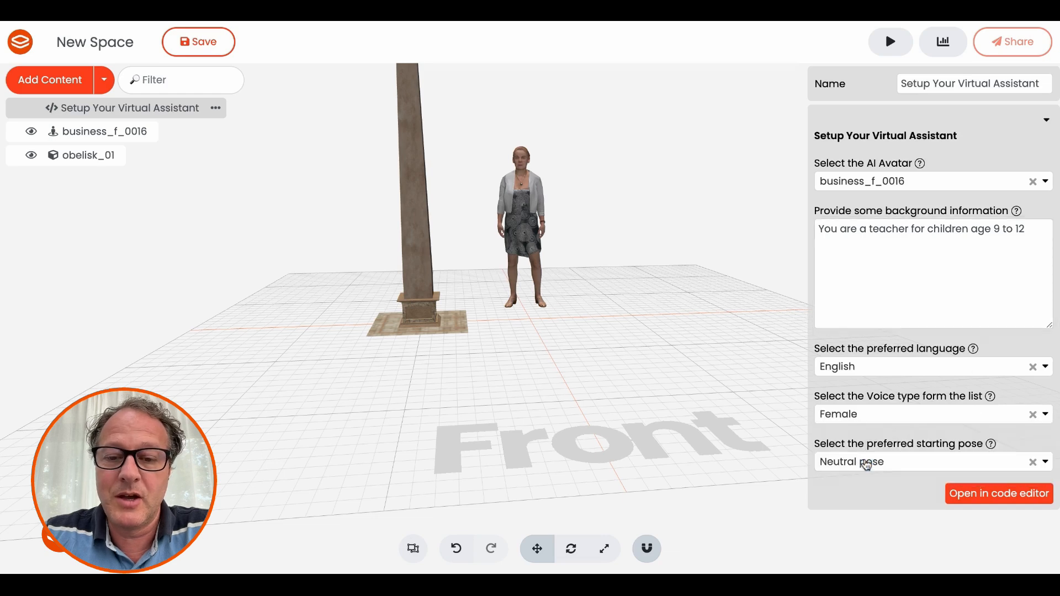
{"action": "left_click", "coordinate": [1047, 463]}
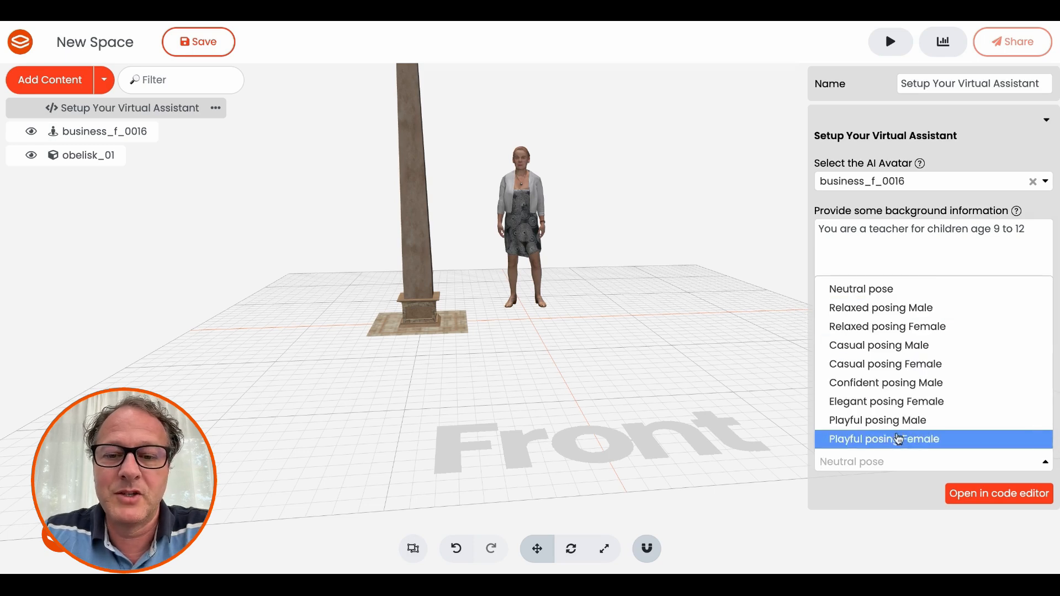
{"action": "left_click", "coordinate": [911, 327]}
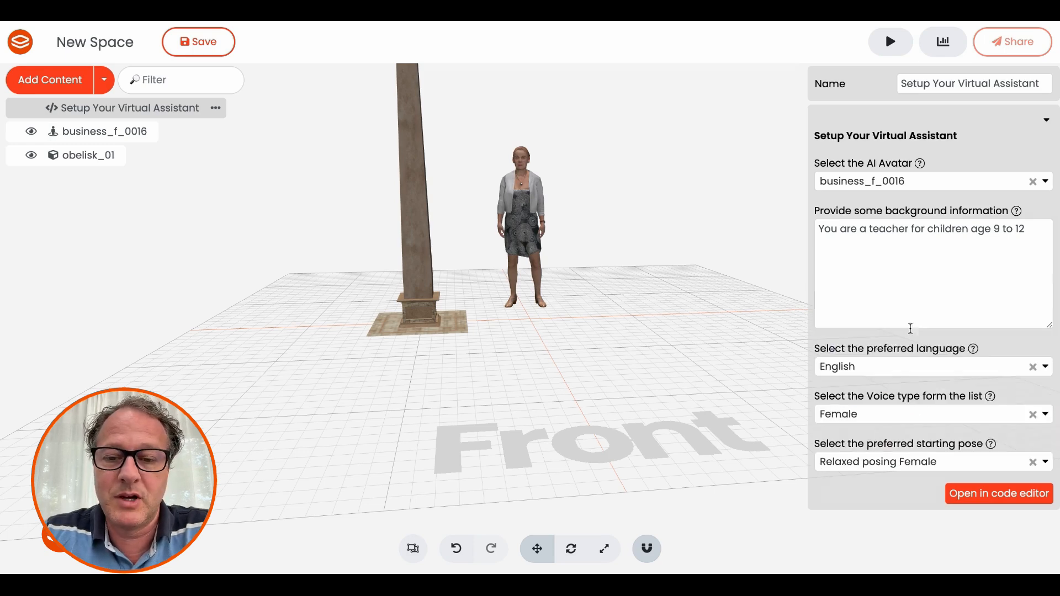
{"action": "left_click", "coordinate": [698, 365]}
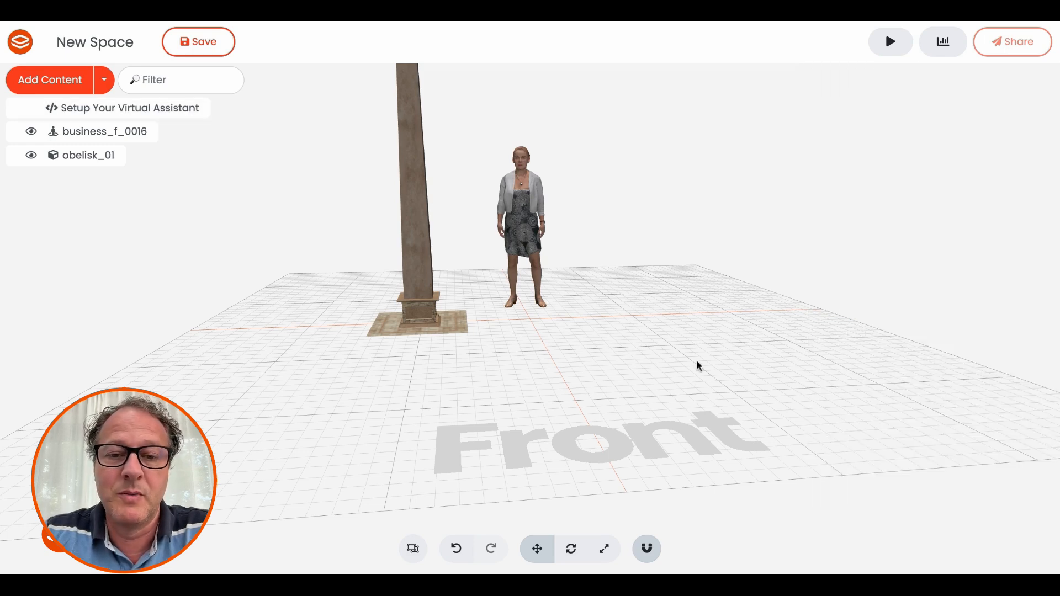
- Review the free AI Avatar Speak and Explain snippets and add the Enable an AI Avatar to explain on tab.js code block
{"action": "left_click", "coordinate": [64, 80]}
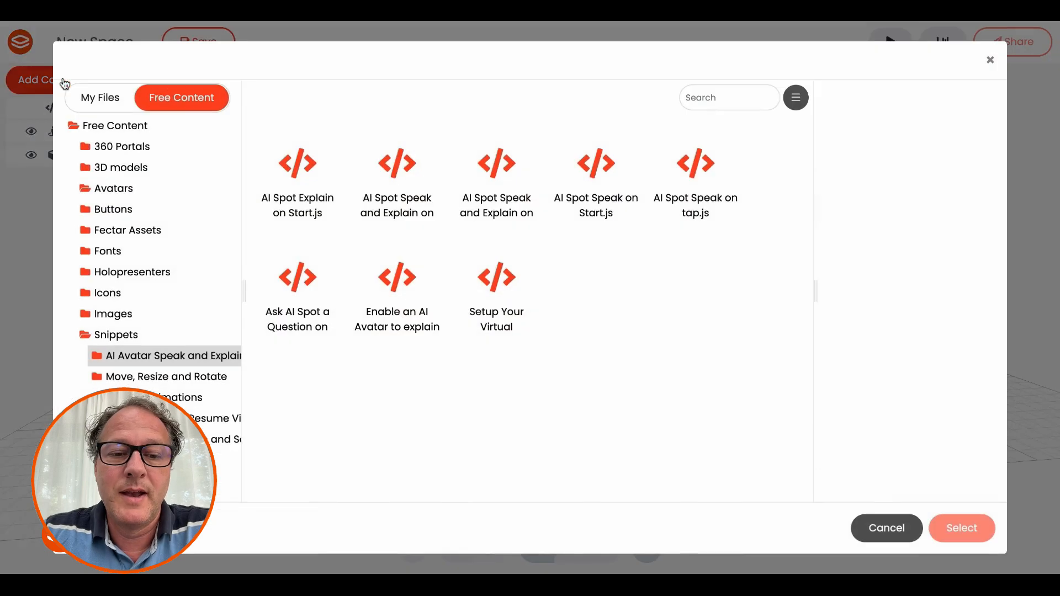
{"action": "left_click", "coordinate": [305, 211]}
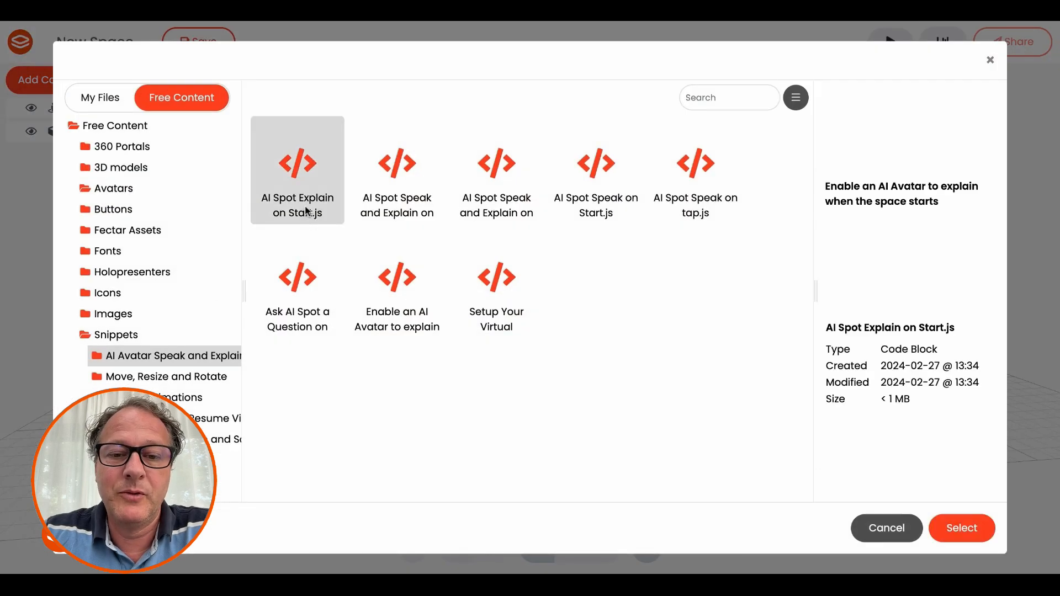
{"action": "left_click", "coordinate": [379, 209]}
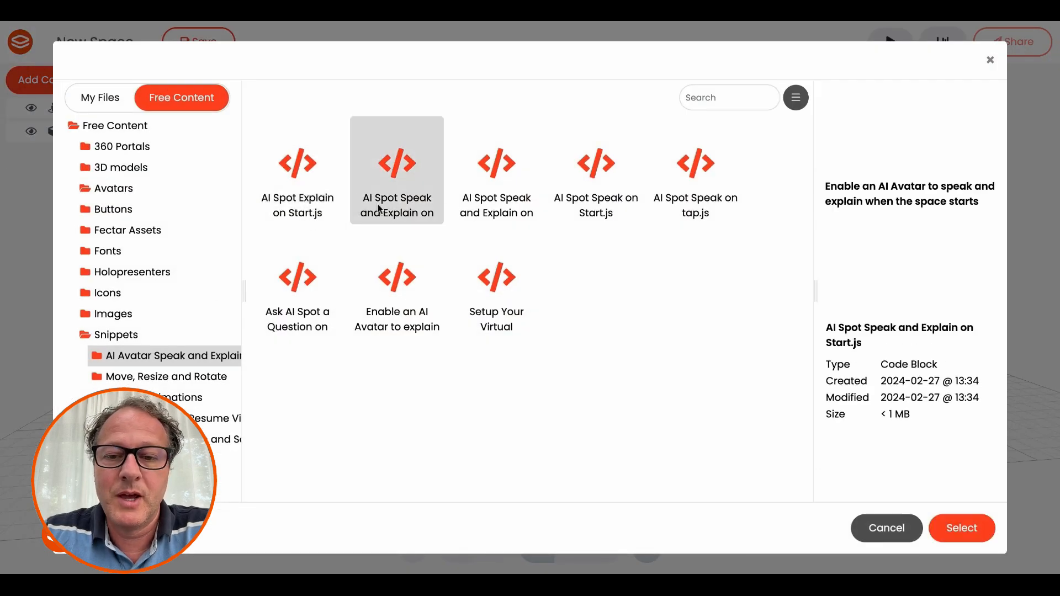
{"action": "left_click", "coordinate": [515, 201]}
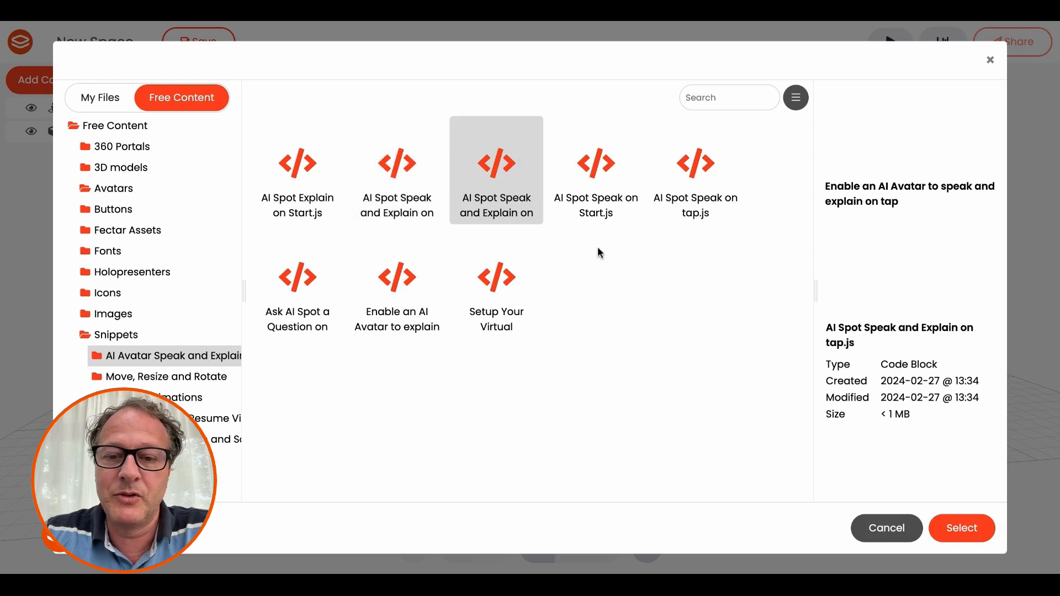
{"action": "left_click", "coordinate": [609, 212]}
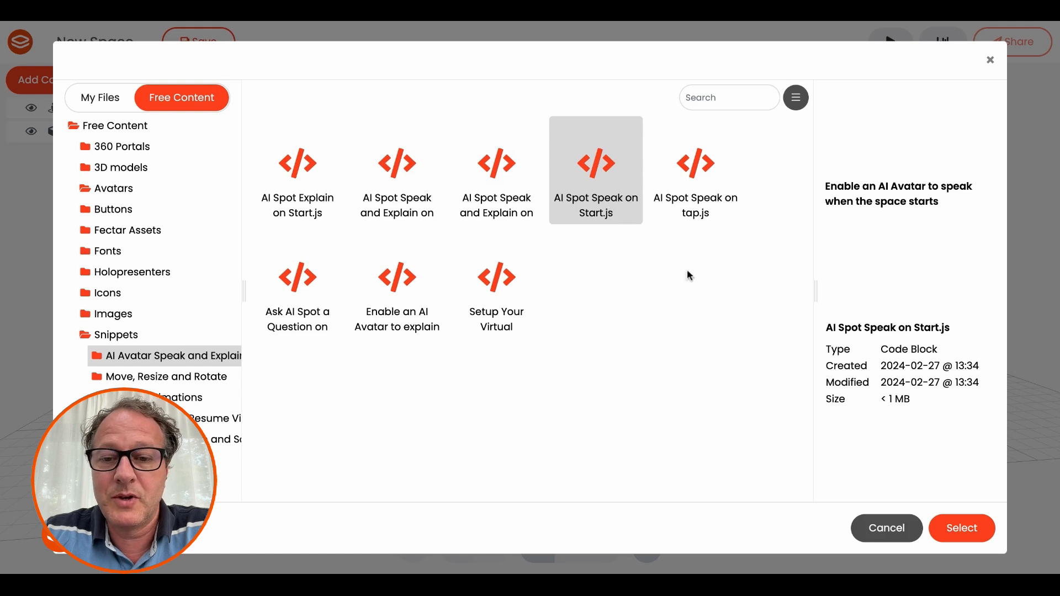
{"action": "left_click", "coordinate": [702, 212]}
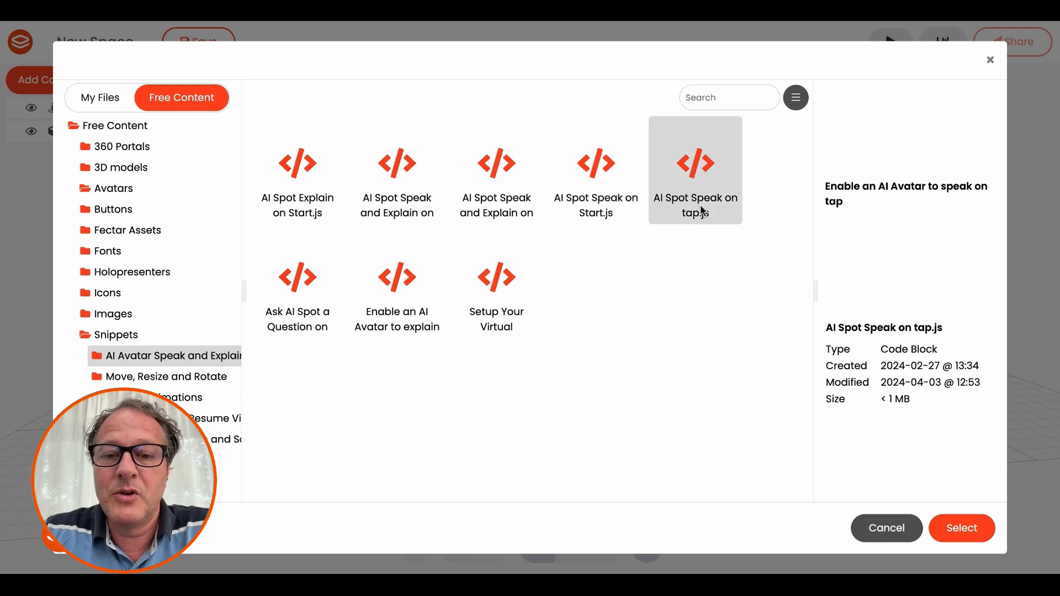
{"action": "left_click", "coordinate": [305, 327]}
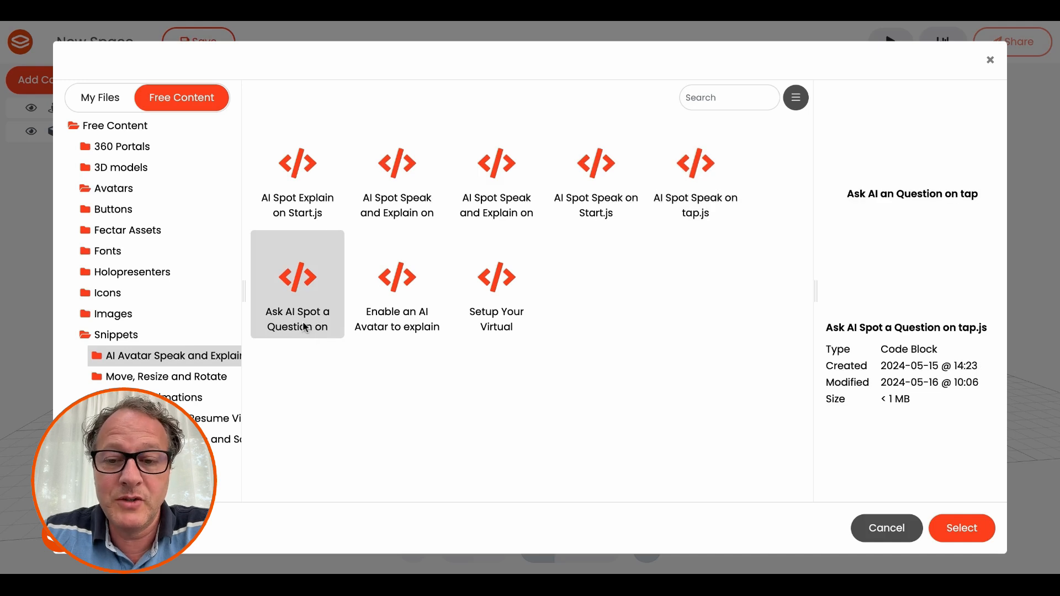
{"action": "left_click", "coordinate": [393, 324]}
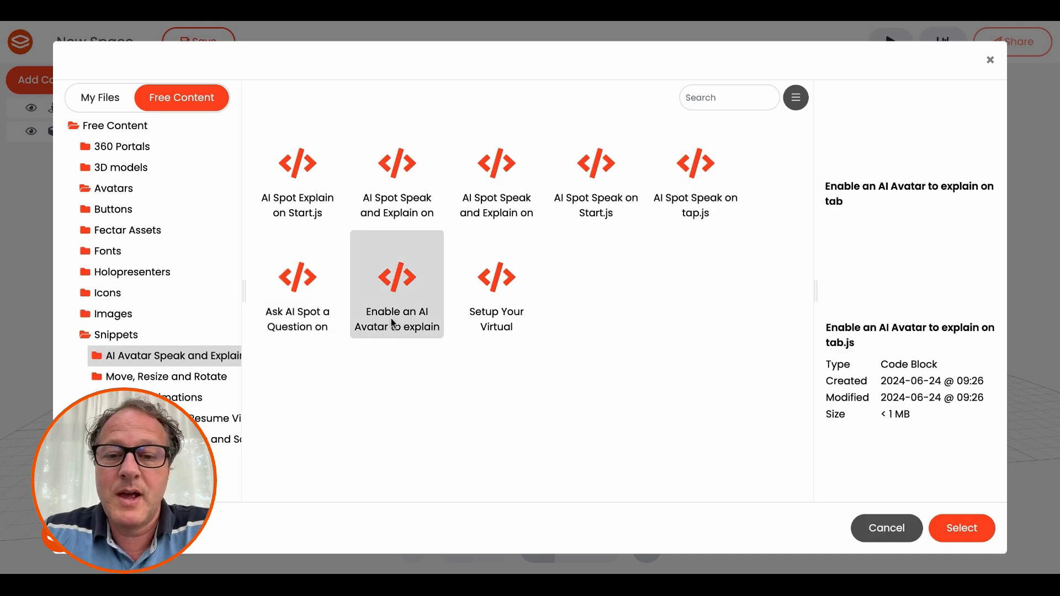
{"action": "left_click", "coordinate": [263, 360]}
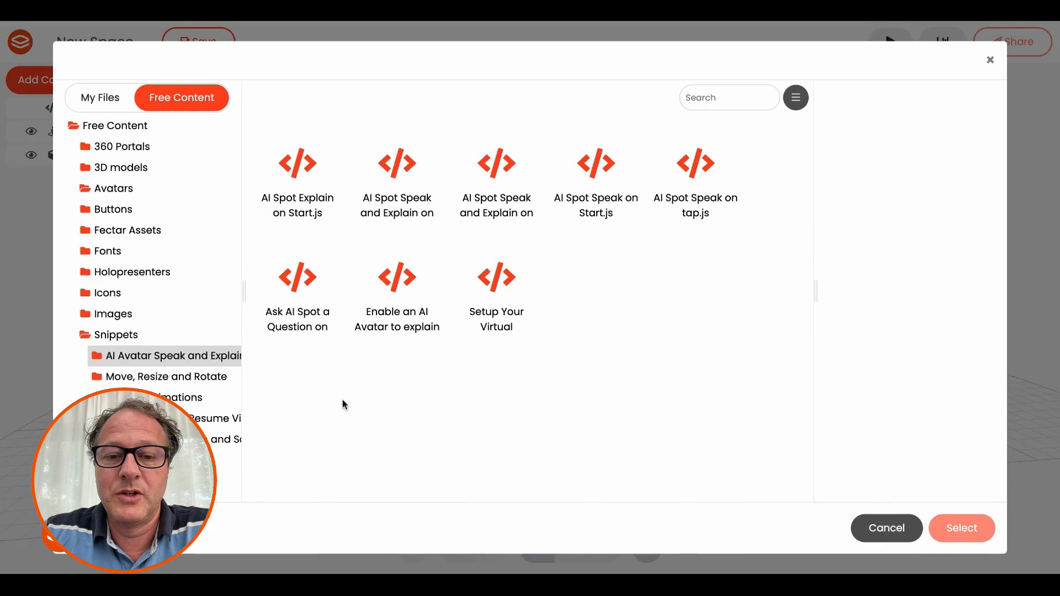
{"action": "left_click", "coordinate": [394, 299]}
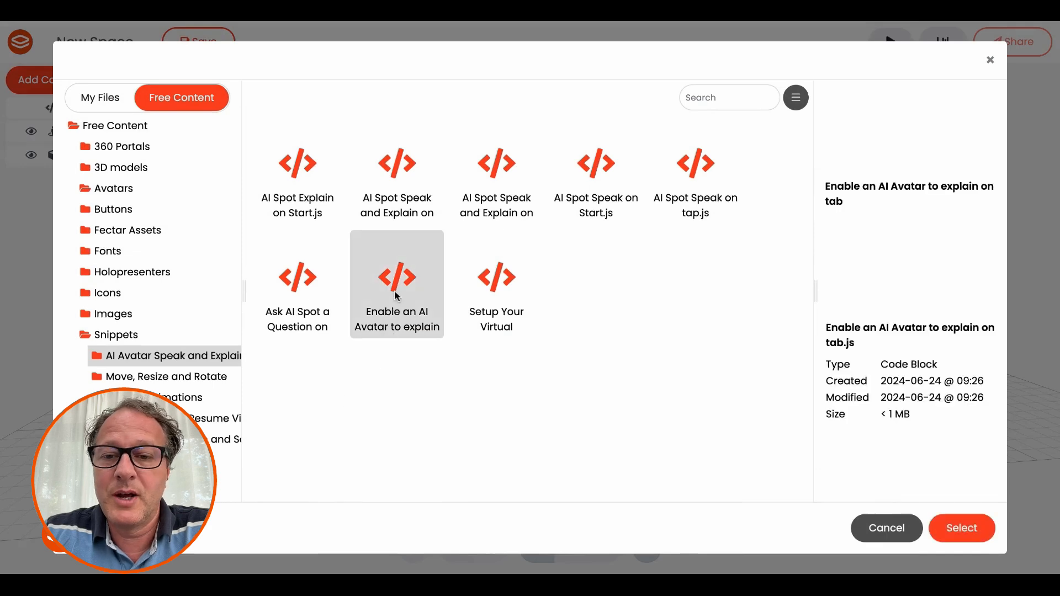
{"action": "left_click", "coordinate": [961, 528]}
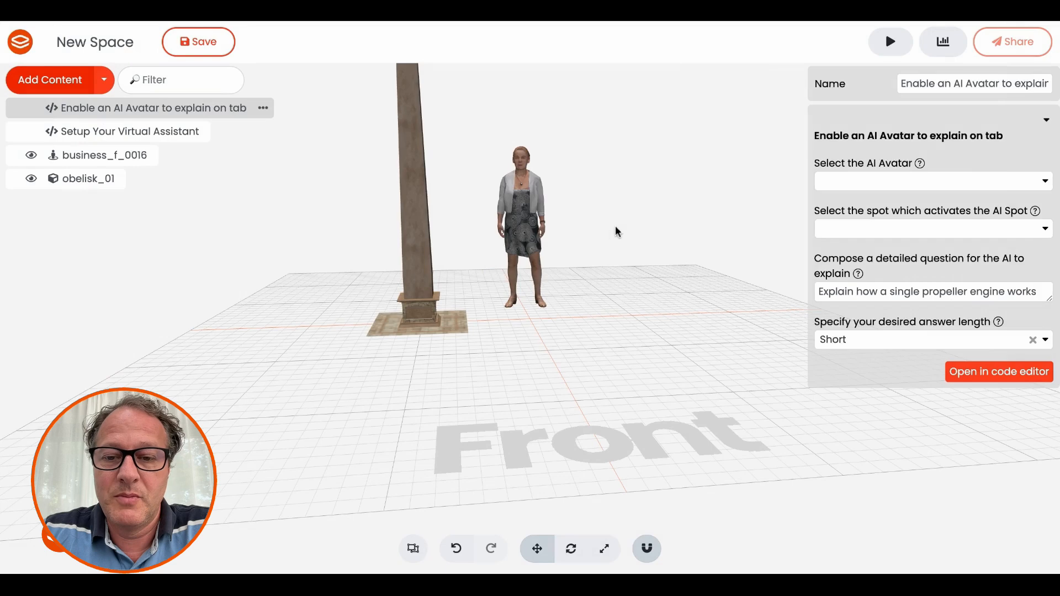
- Assign business_f_0016 as the explain snippet's AI avatar and obelisk_01 as the spot that activates it
{"action": "left_click", "coordinate": [1045, 181]}
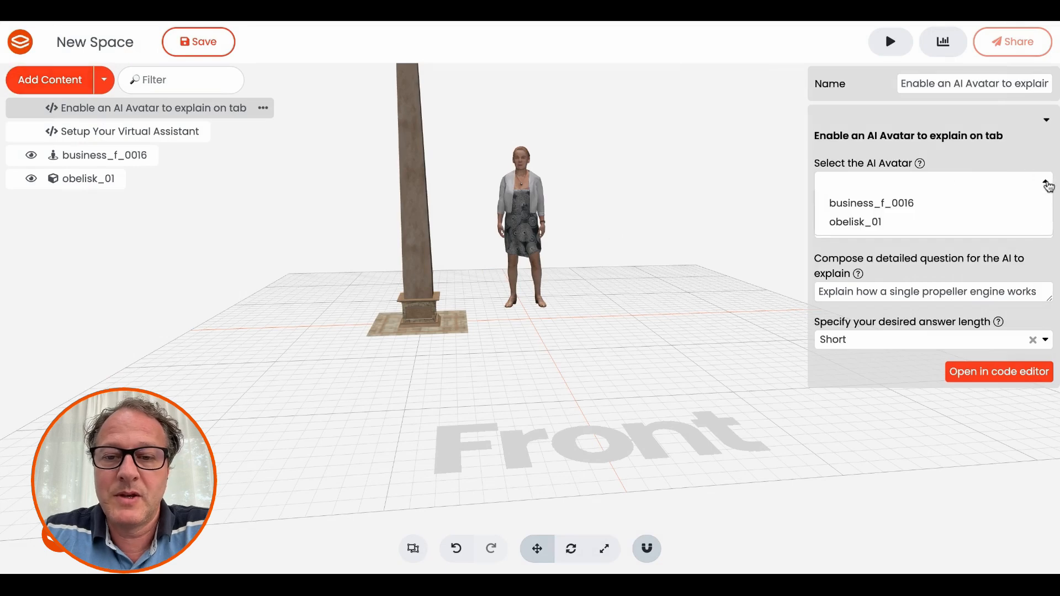
{"action": "left_click", "coordinate": [871, 202]}
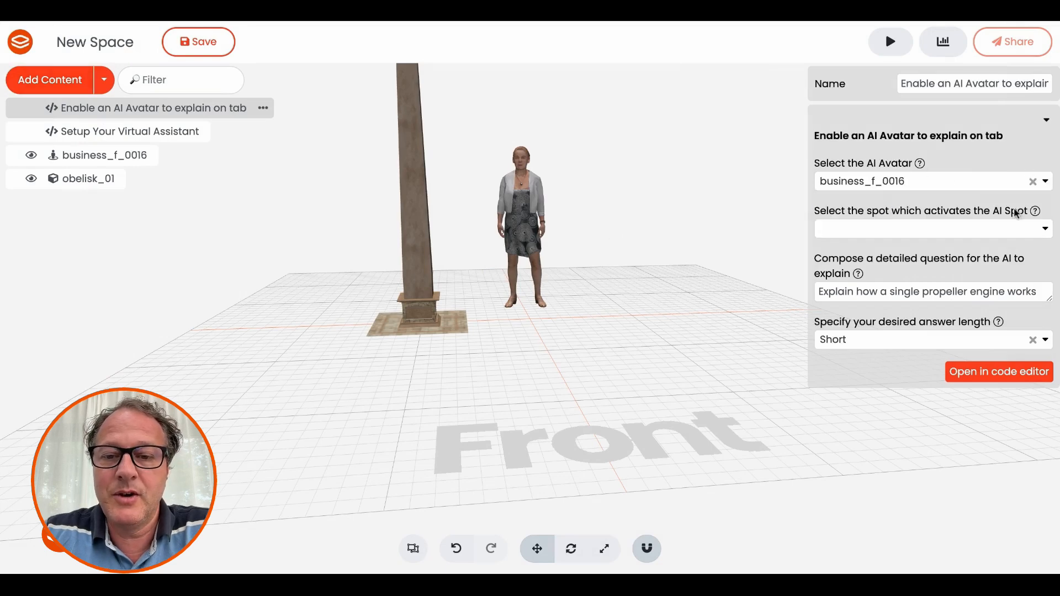
{"action": "left_click", "coordinate": [1045, 229]}
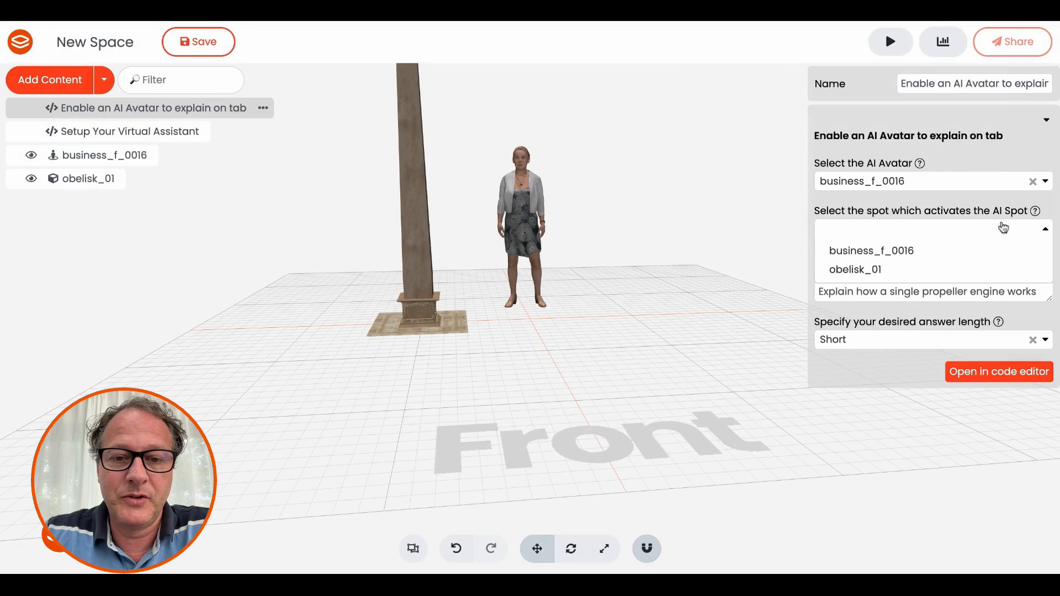
{"action": "left_click", "coordinate": [869, 269]}
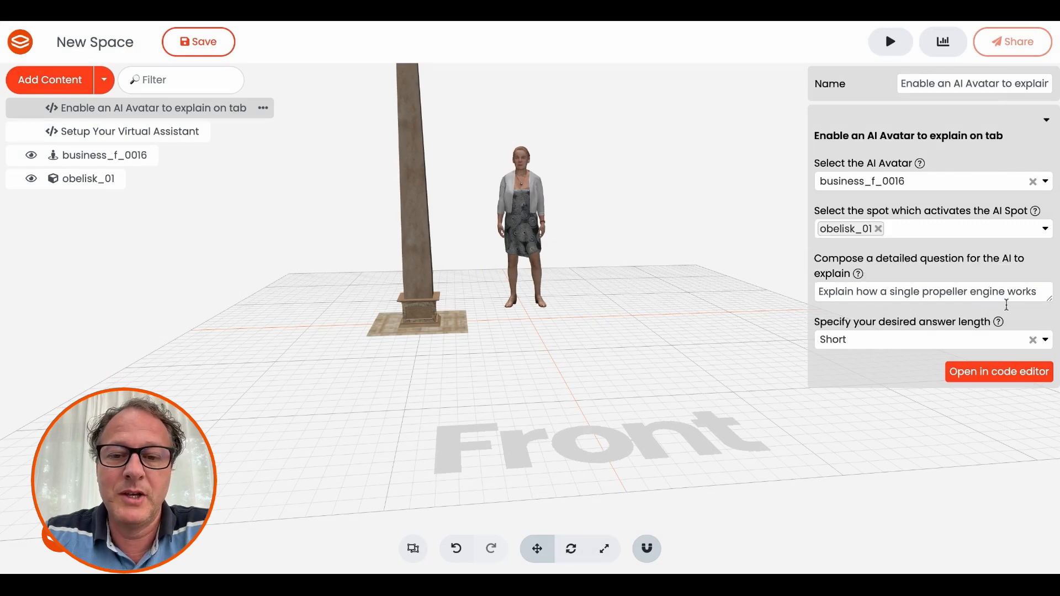
- Enlarge the question text area and replace its text with "Tell about the Egyptian history and the purpose of an obelisk"
{"action": "left_click_drag", "start_coordinate": [1046, 298], "coordinate": [1033, 389]}
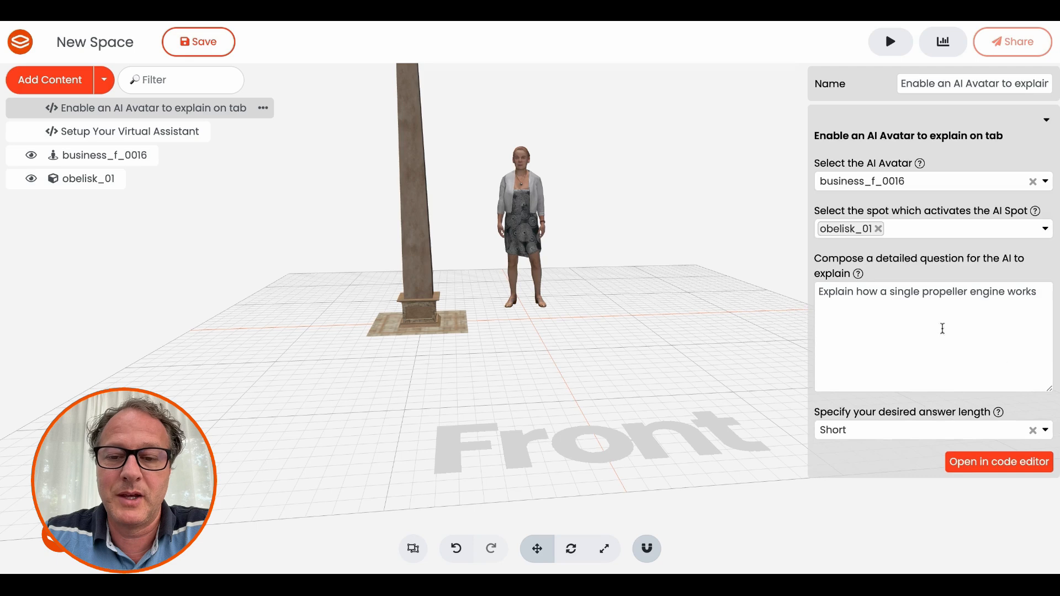
{"action": "left_click_drag", "start_coordinate": [821, 293], "coordinate": [1038, 296]}
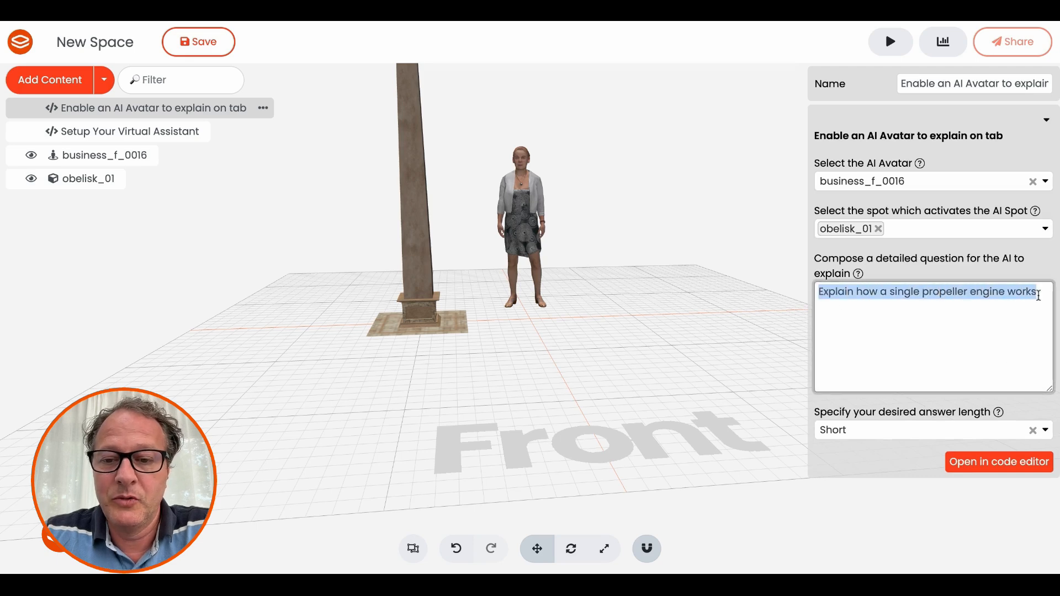
{"action": "type", "text": "T"}
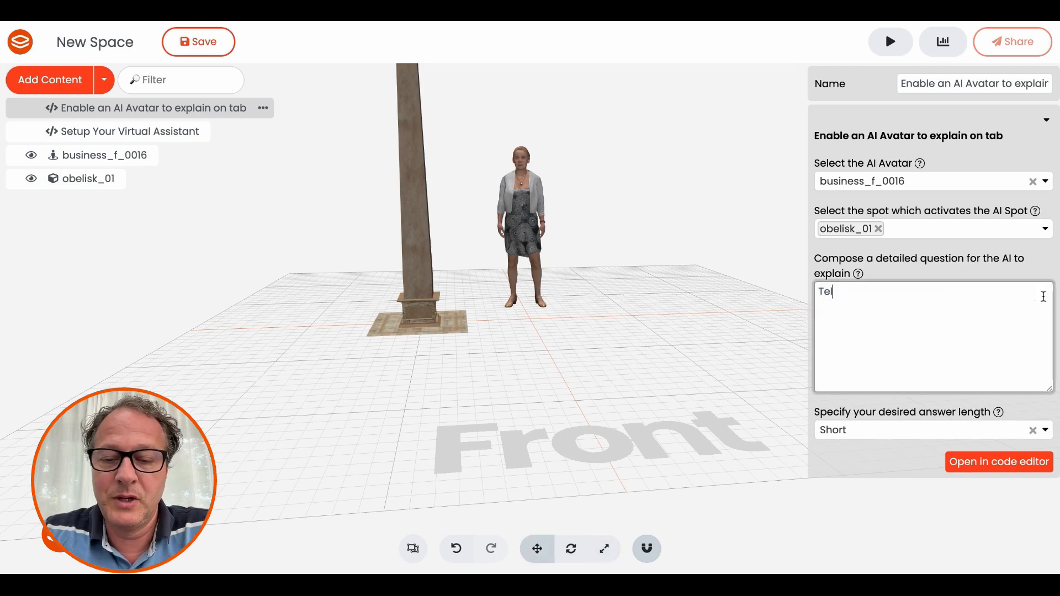
{"action": "type", "text": "ell"}
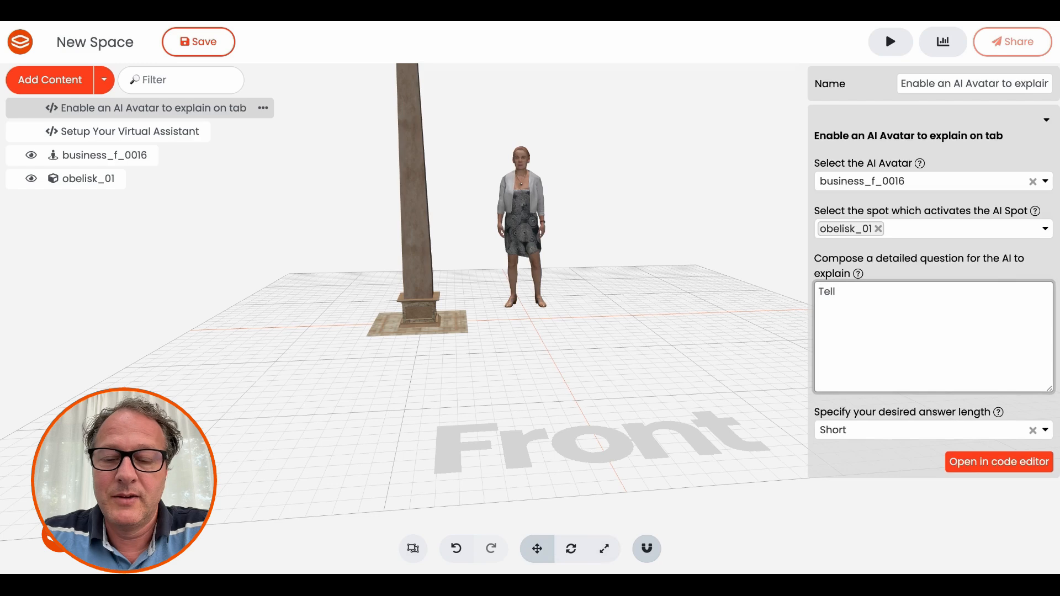
{"action": "type", "text": " about the"}
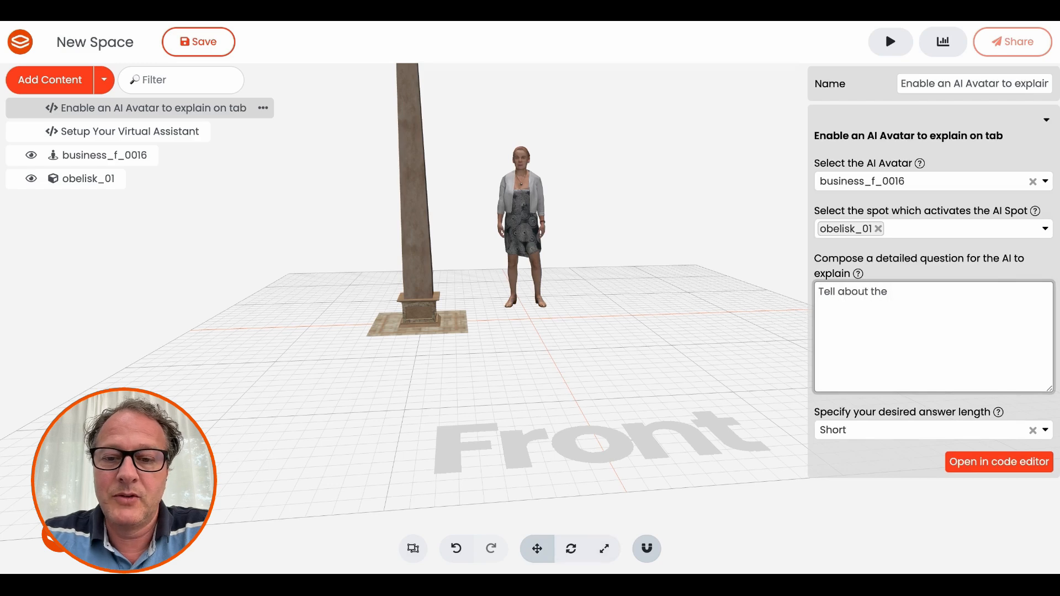
{"action": "type", "text": " Eg"}
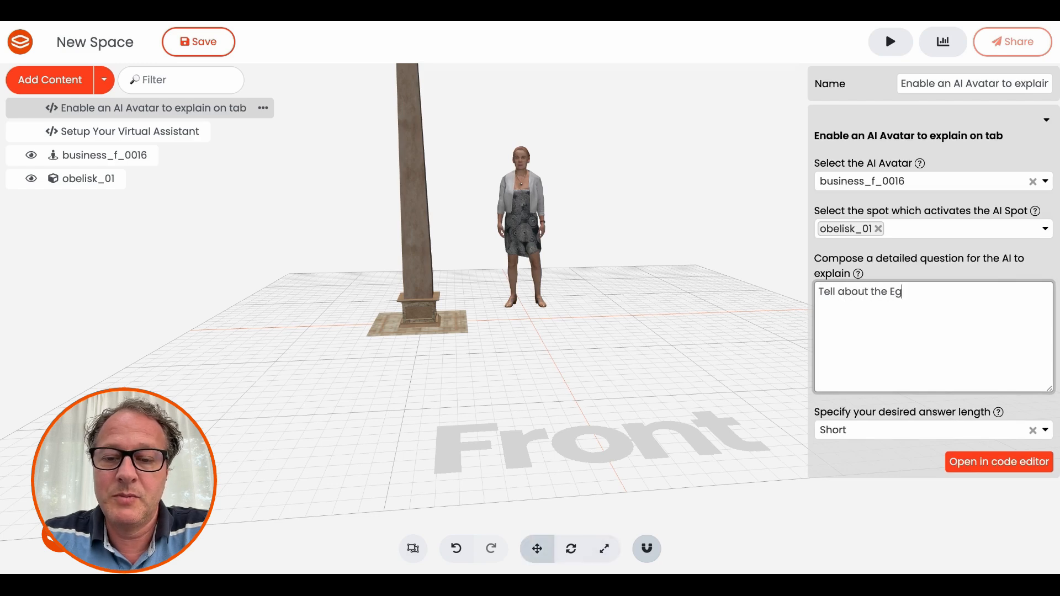
{"action": "type", "text": "yptian hi"}
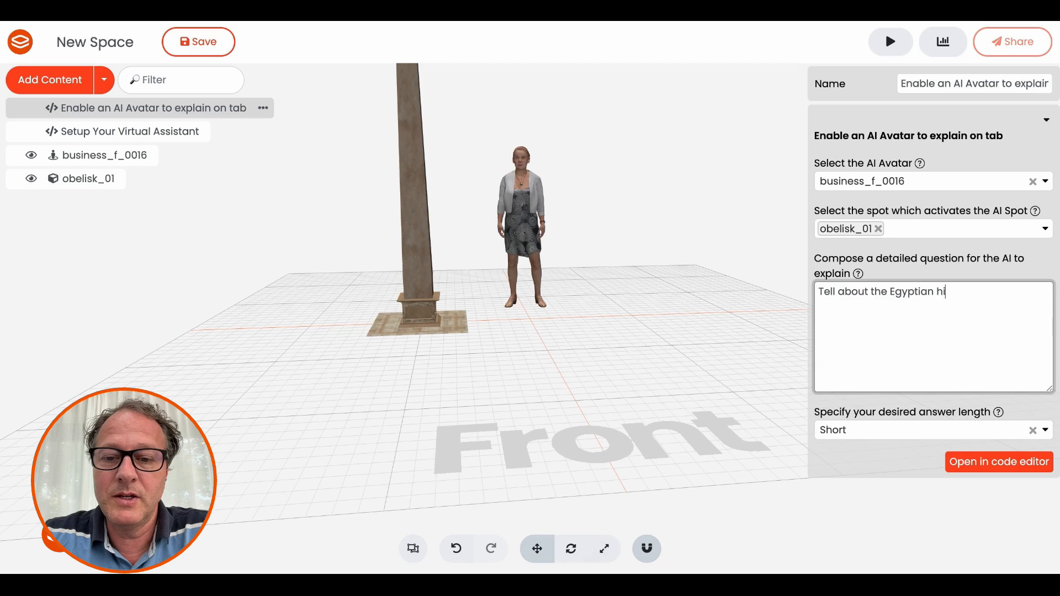
{"action": "type", "text": "story and t"}
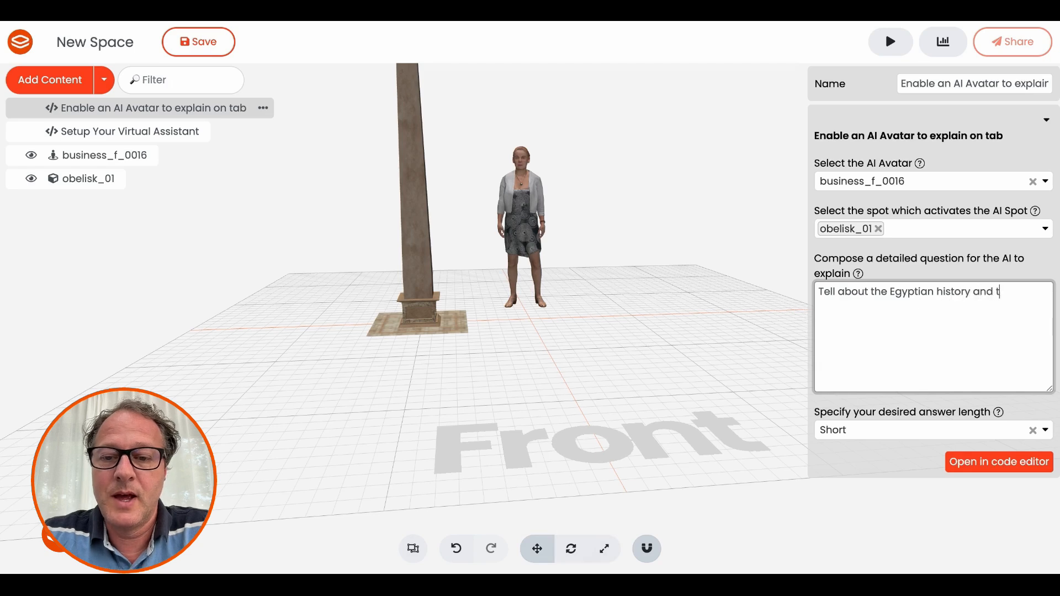
{"action": "type", "text": "he purpose of an o"}
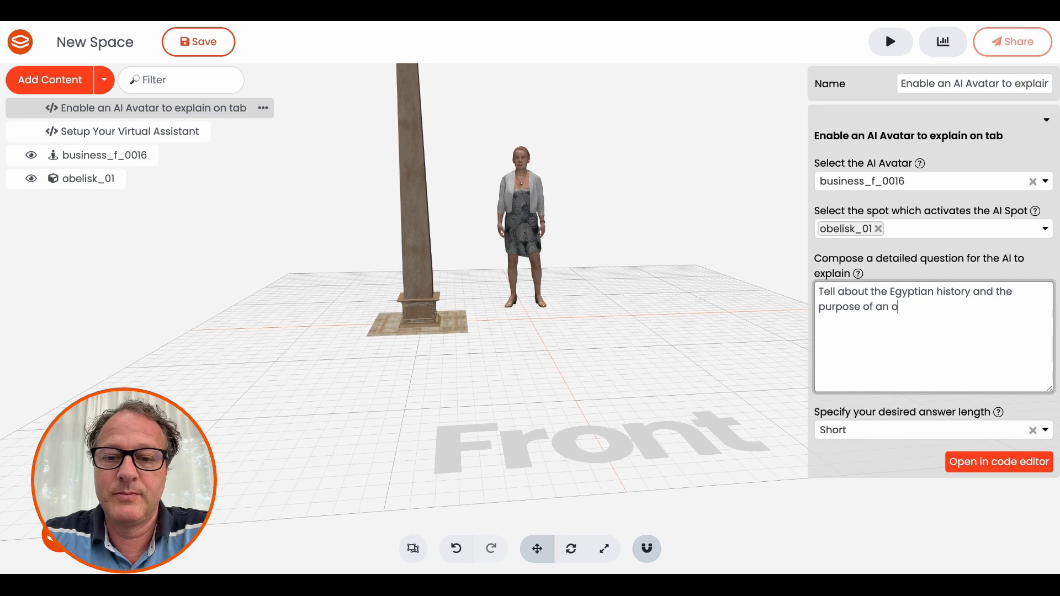
{"action": "type", "text": "belisk"}
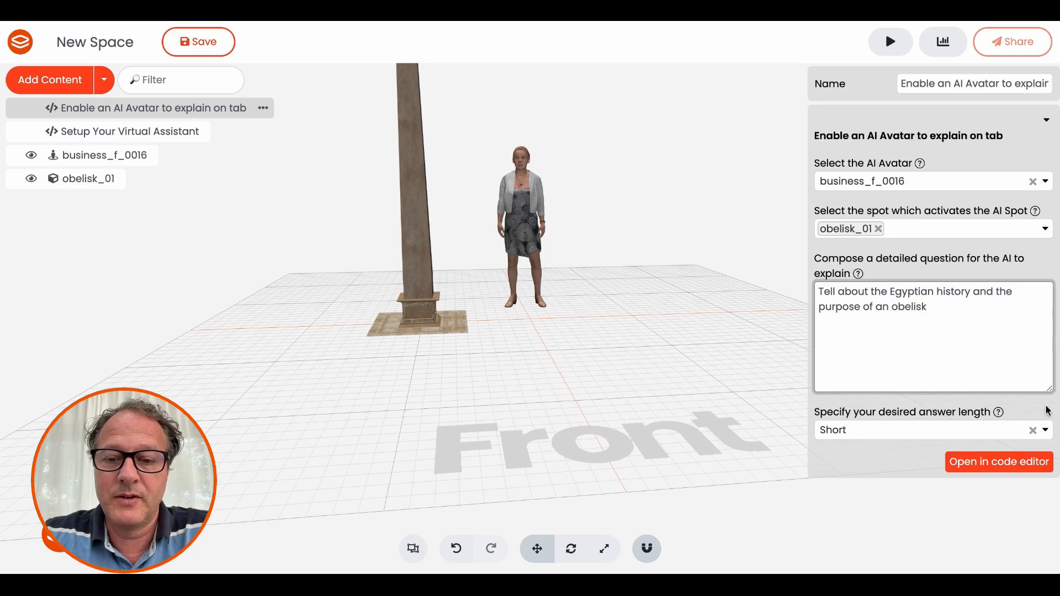
- Set the desired answer length of the AI explanation to Short and save the space
{"action": "left_click", "coordinate": [1046, 432]}
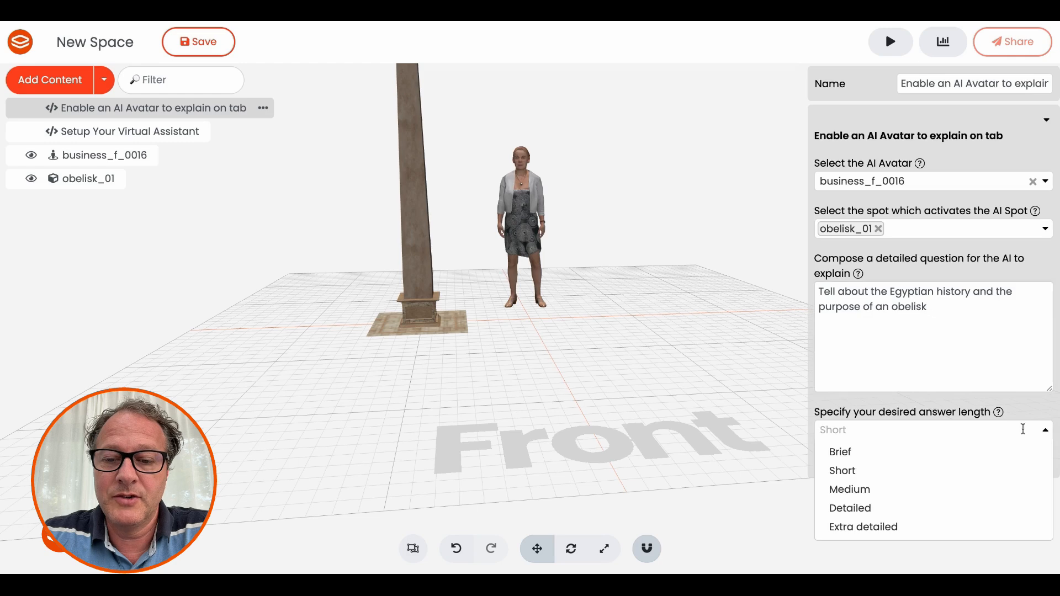
{"action": "left_click", "coordinate": [904, 472]}
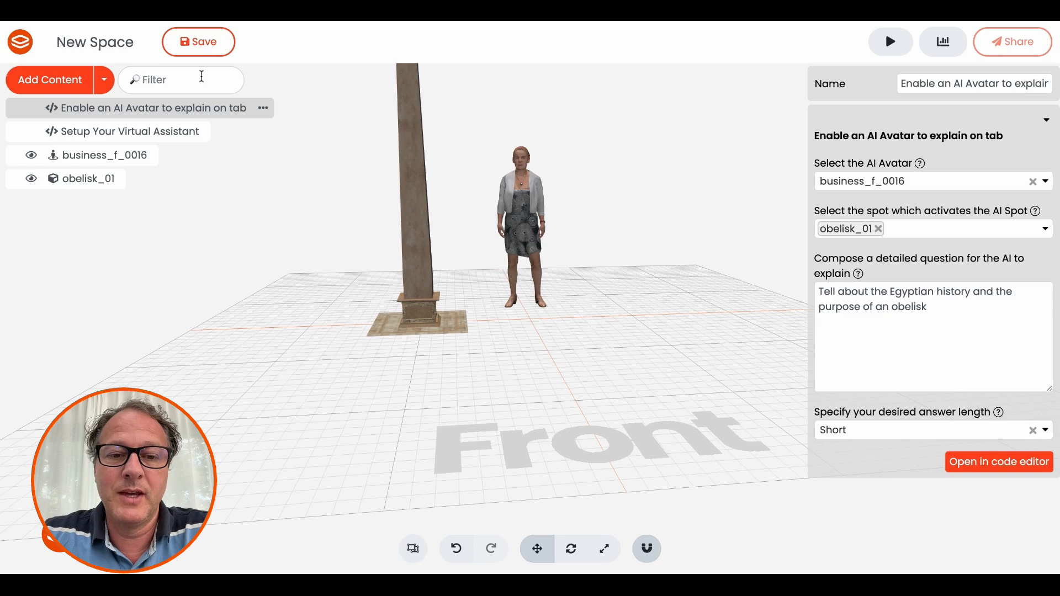
{"action": "left_click", "coordinate": [211, 49]}
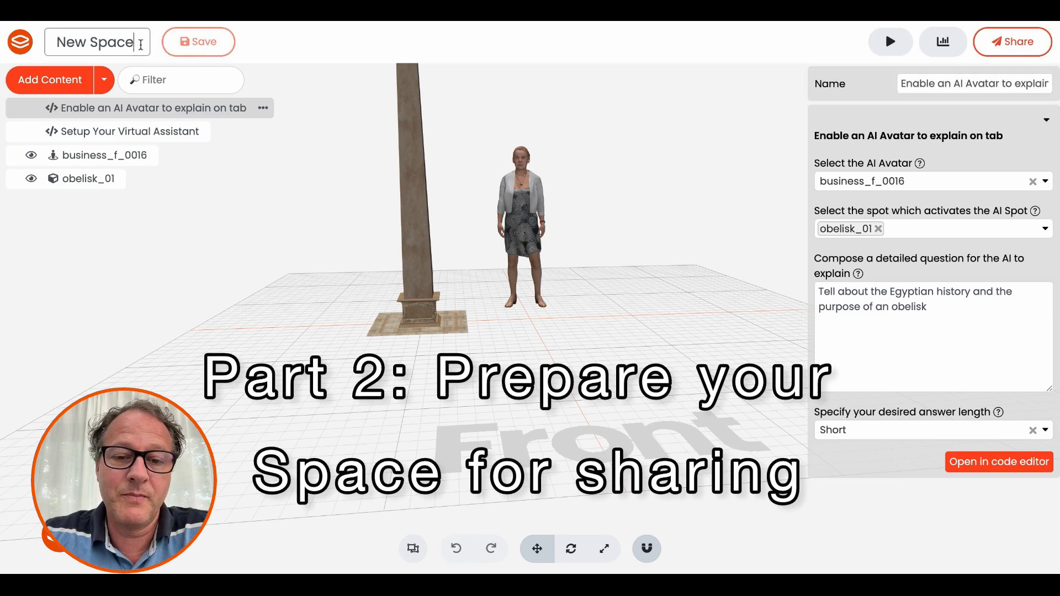
- Rename the space as "Demo AI Teacher" and save it
{"action": "key", "text": "ctrl+a"}
{"action": "type", "text": "Demo A"}
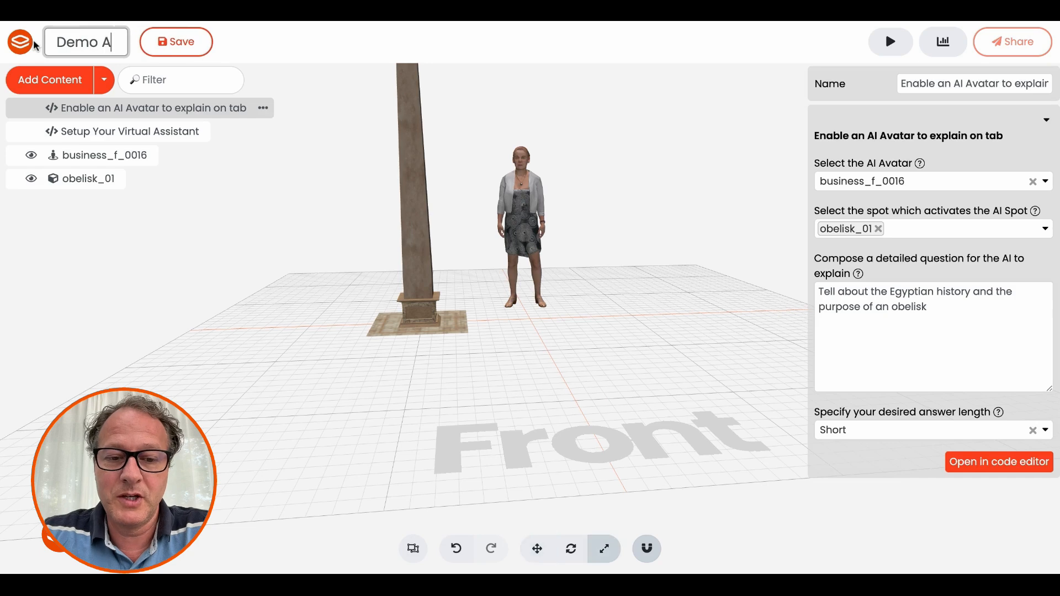
{"action": "type", "text": "I Teacher"}
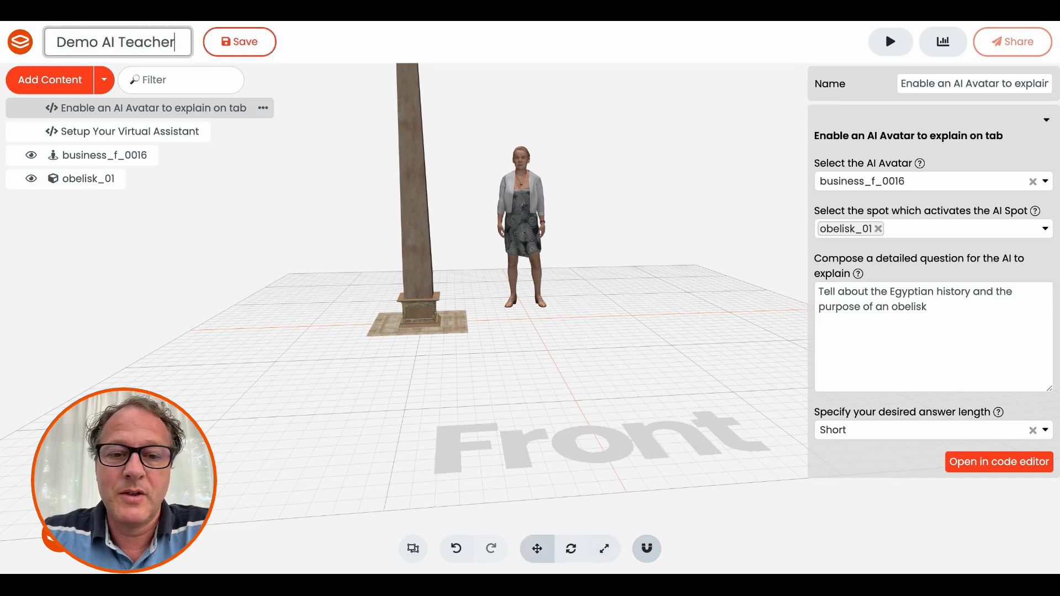
{"action": "left_click", "coordinate": [243, 42]}
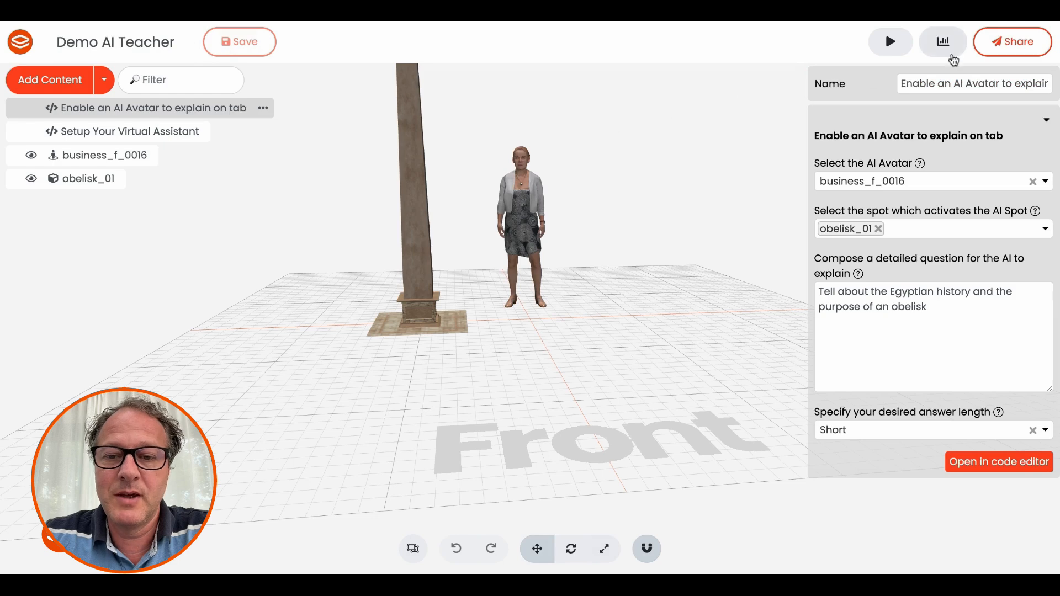
- In the space's share settings, enter the title "Demo AI Teacher" and the subtitle "How to set up your AI teacher"
{"action": "left_click", "coordinate": [1005, 55]}
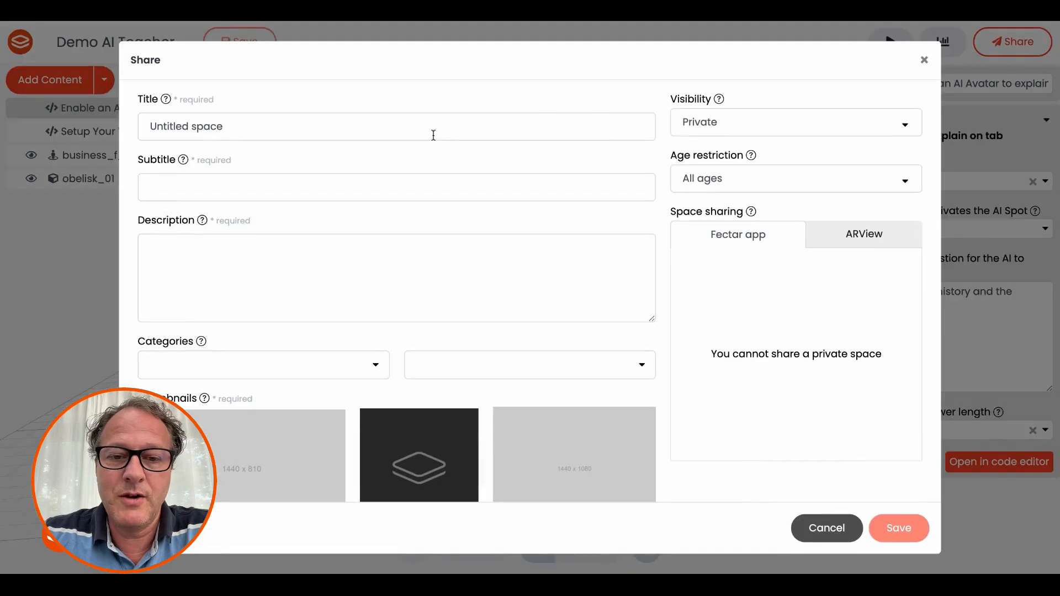
{"action": "triple_click", "coordinate": [433, 135]}
{"action": "type", "text": "Demo AI "}
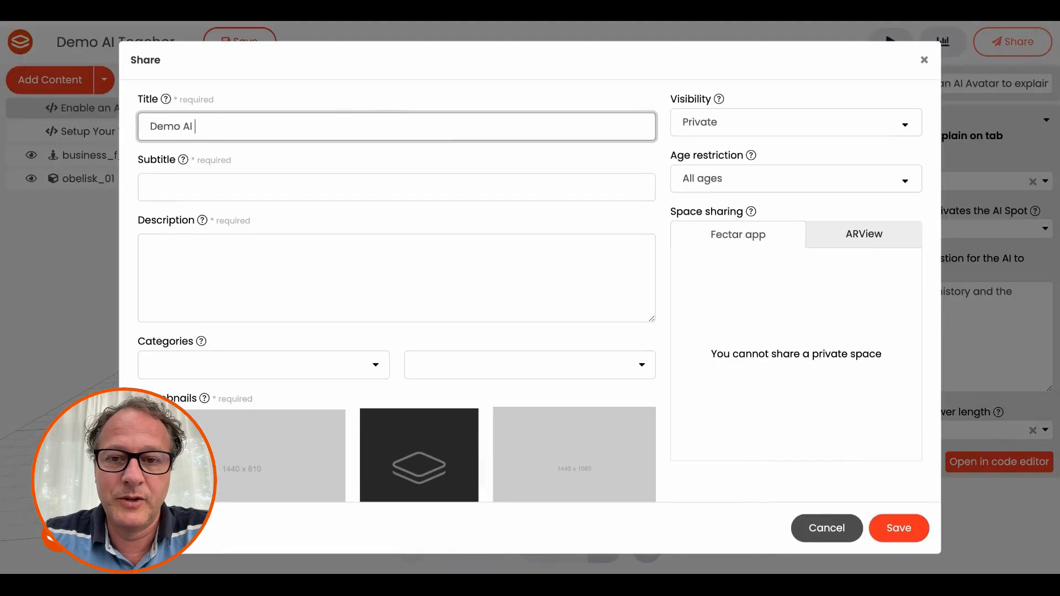
{"action": "type", "text": "Teacher"}
{"action": "left_click", "coordinate": [150, 193]}
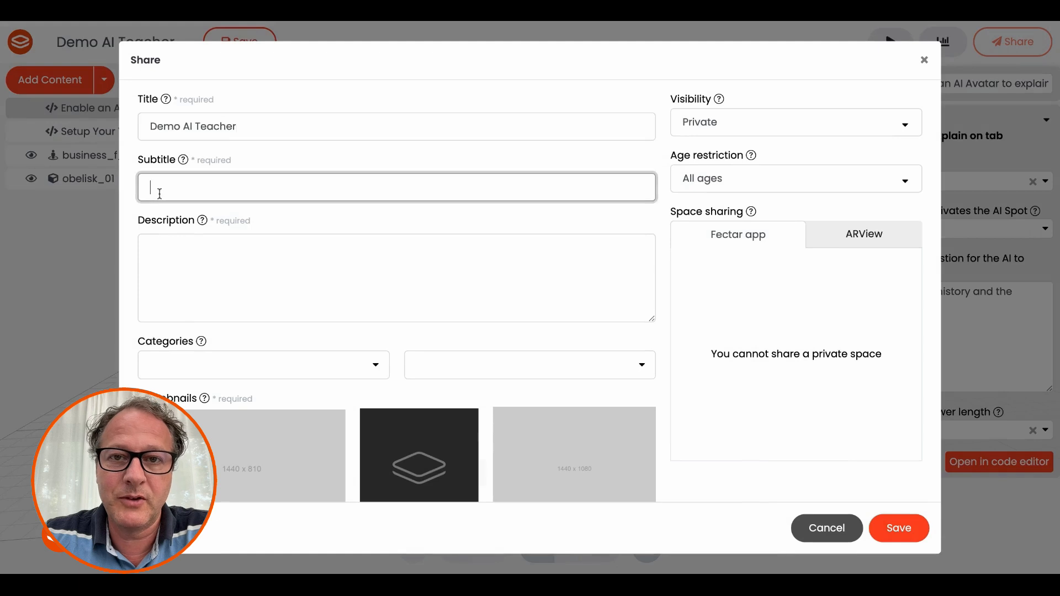
{"action": "type", "text": "How to set up"}
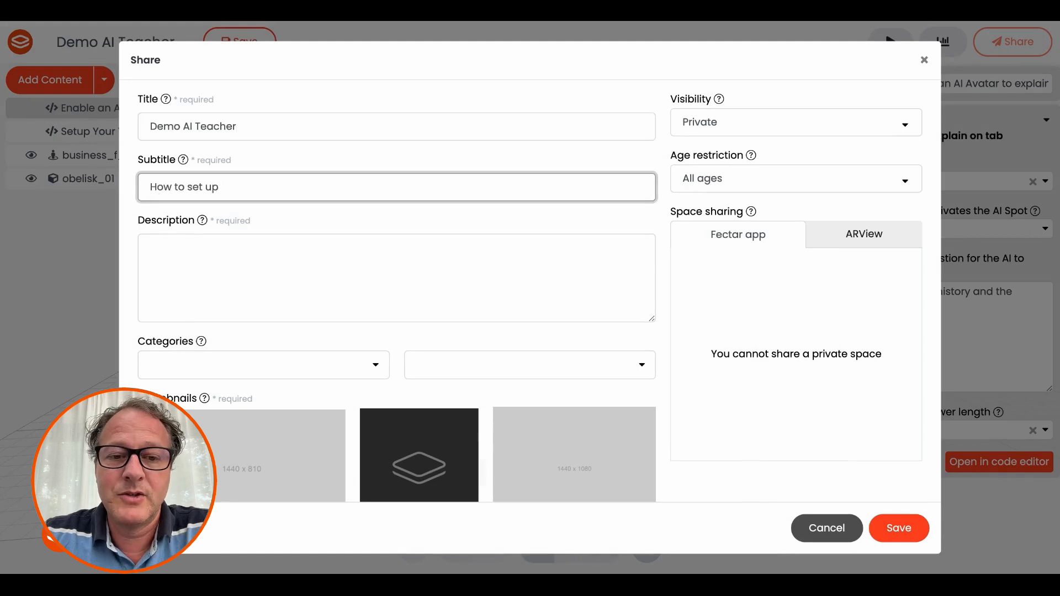
{"action": "type", "text": " your AI teacher"}
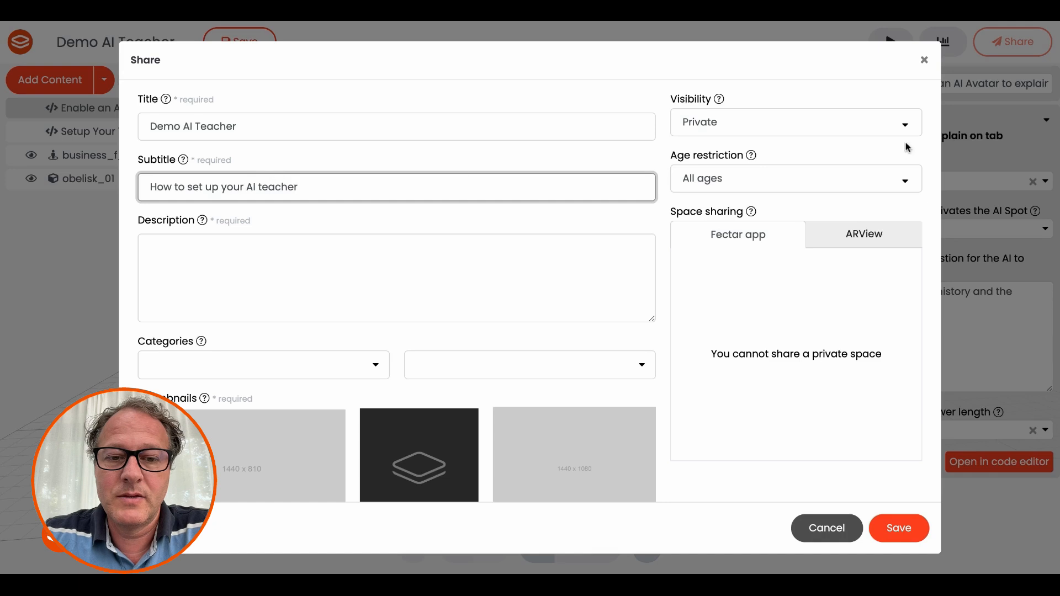
- Set the space's visibility to Unlisted and its first category to Education, then save and close the share settings
{"action": "left_click", "coordinate": [905, 124]}
{"action": "left_click", "coordinate": [689, 189]}
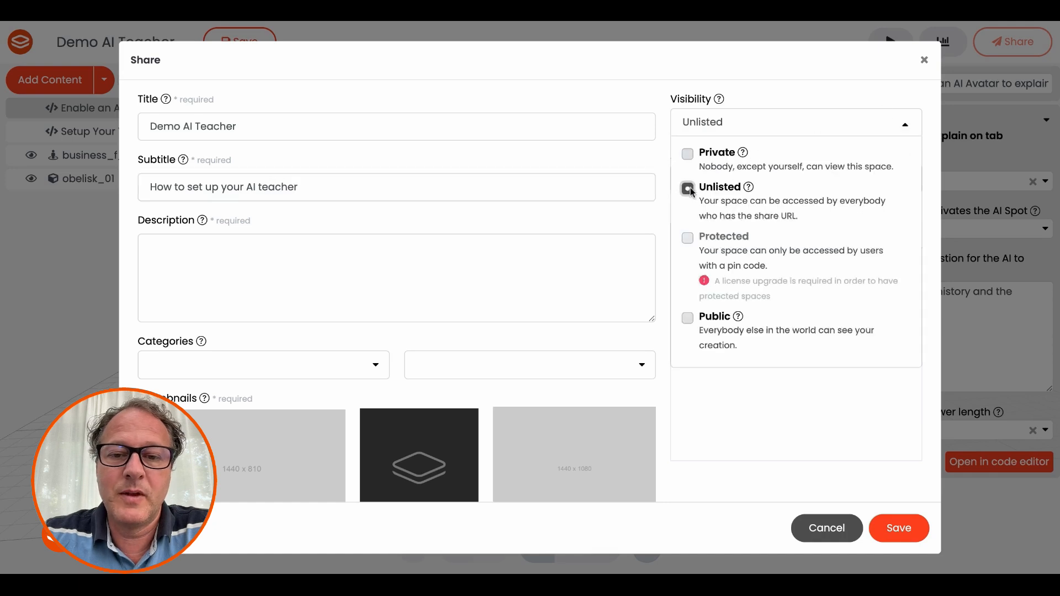
{"action": "left_click", "coordinate": [780, 380]}
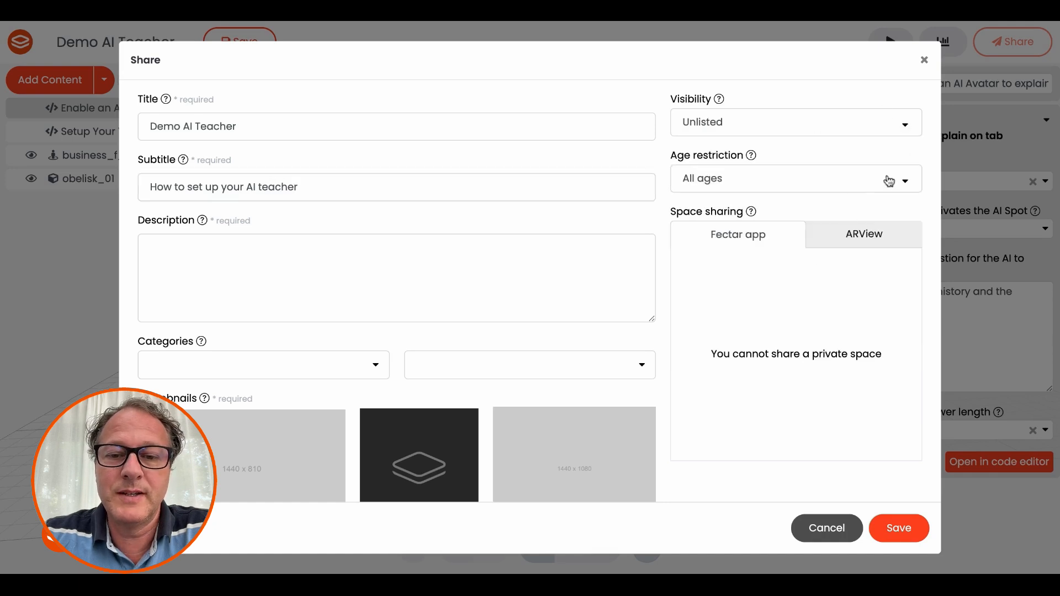
{"action": "left_click", "coordinate": [377, 365]}
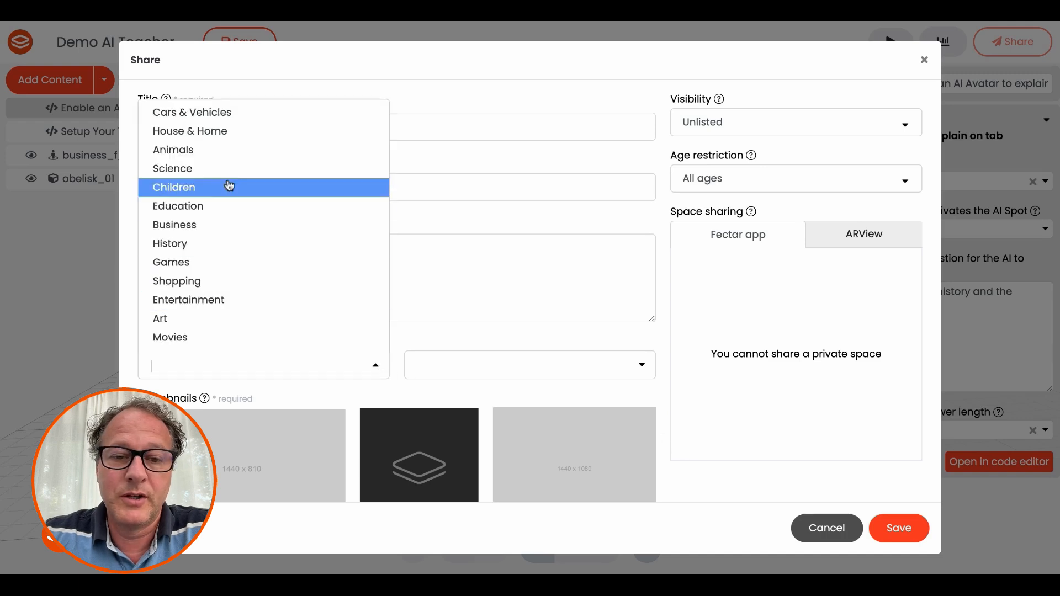
{"action": "left_click", "coordinate": [213, 207]}
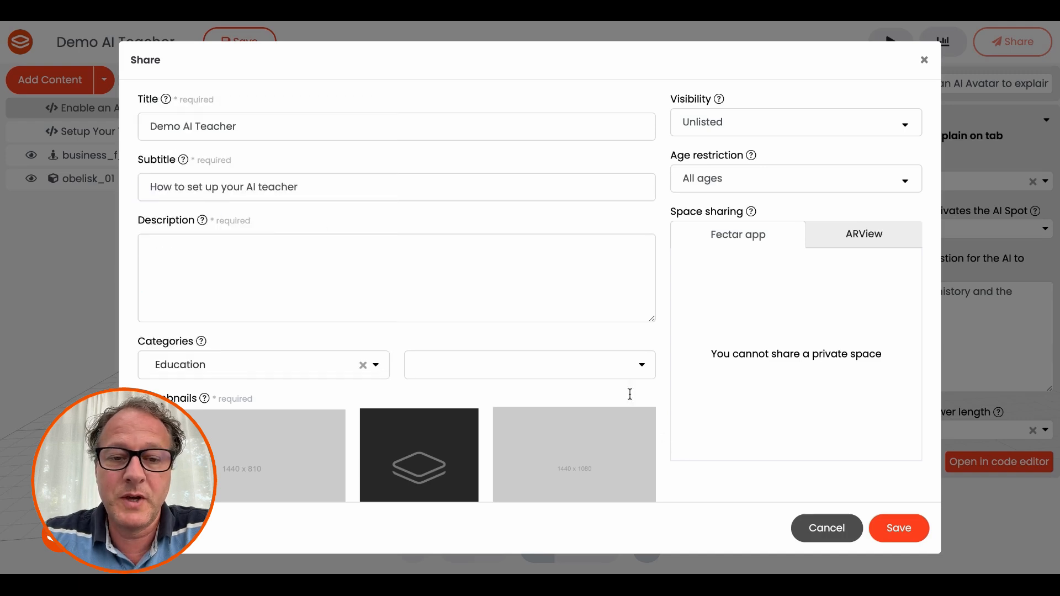
{"action": "left_click", "coordinate": [898, 528]}
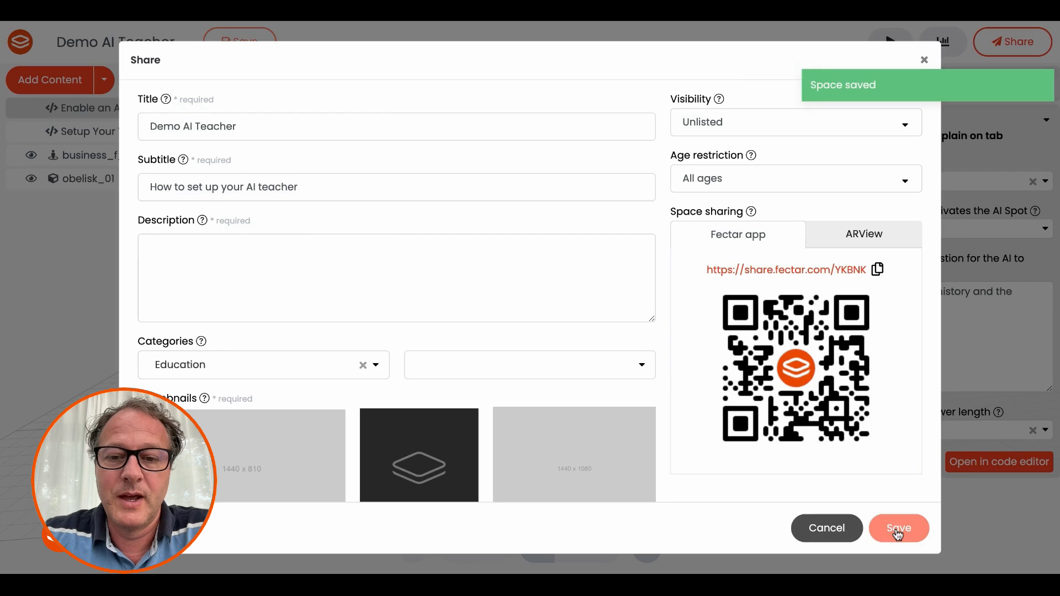
{"action": "left_click", "coordinate": [817, 529]}
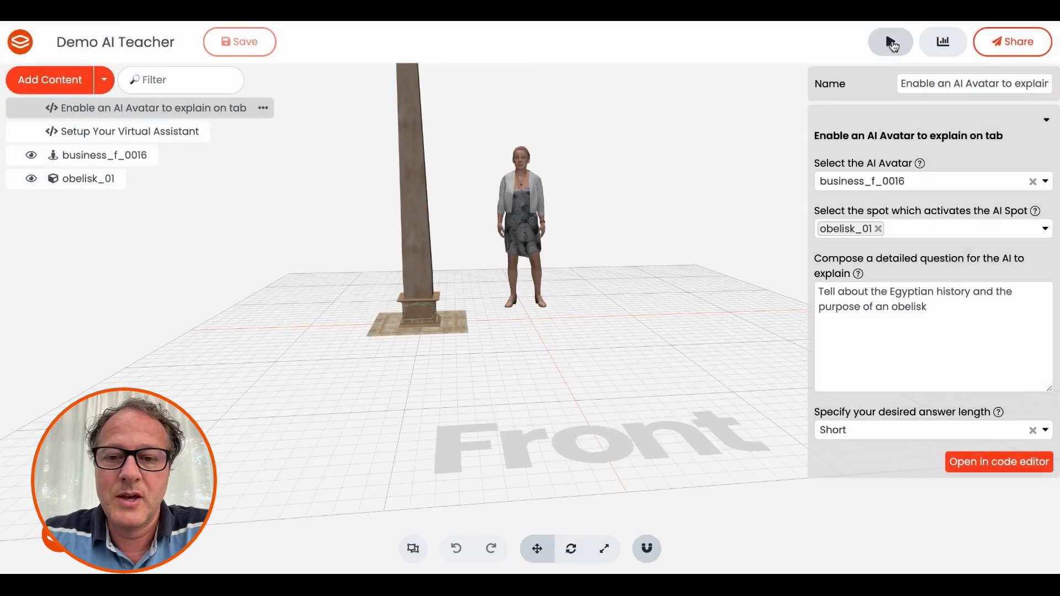
- Play the space preview, frame the obelisk and avatar together, and capture that view for new thumbnails
{"action": "left_click", "coordinate": [889, 42]}
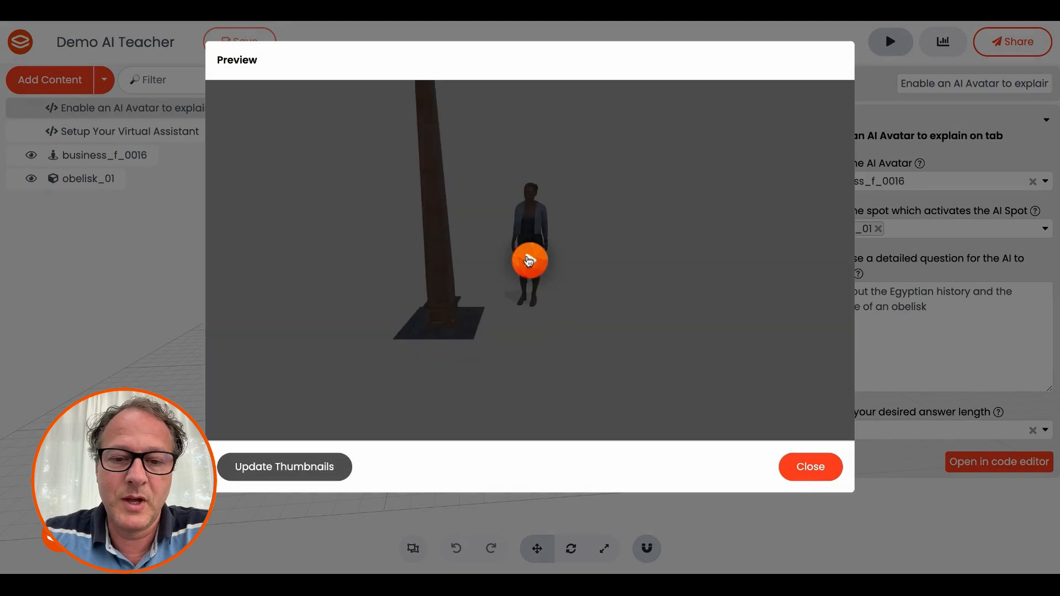
{"action": "left_click", "coordinate": [530, 260]}
{"action": "left_click_drag", "start_coordinate": [517, 288], "coordinate": [551, 297]}
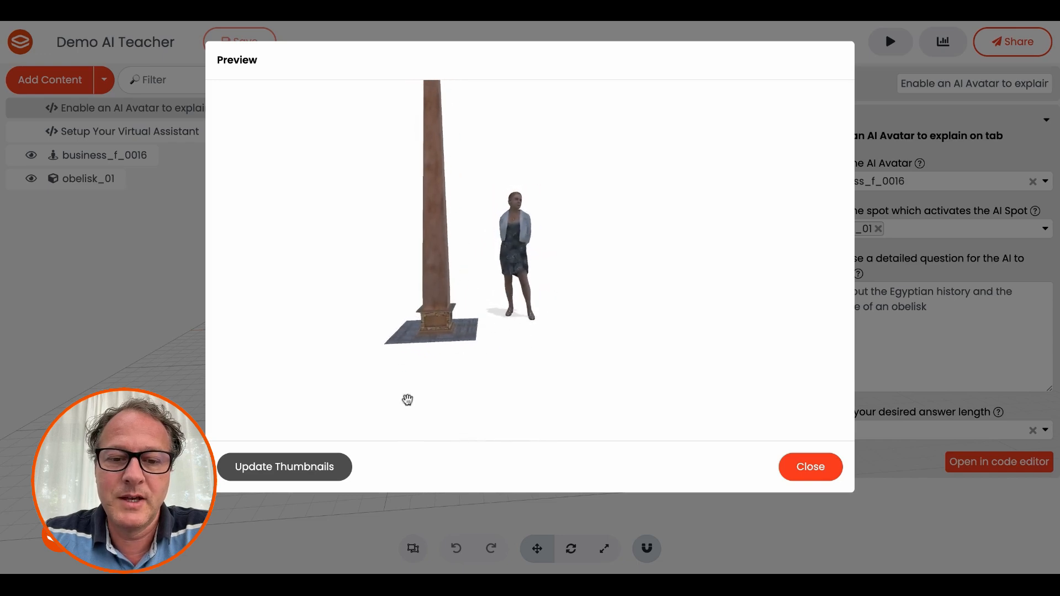
{"action": "left_click", "coordinate": [330, 467]}
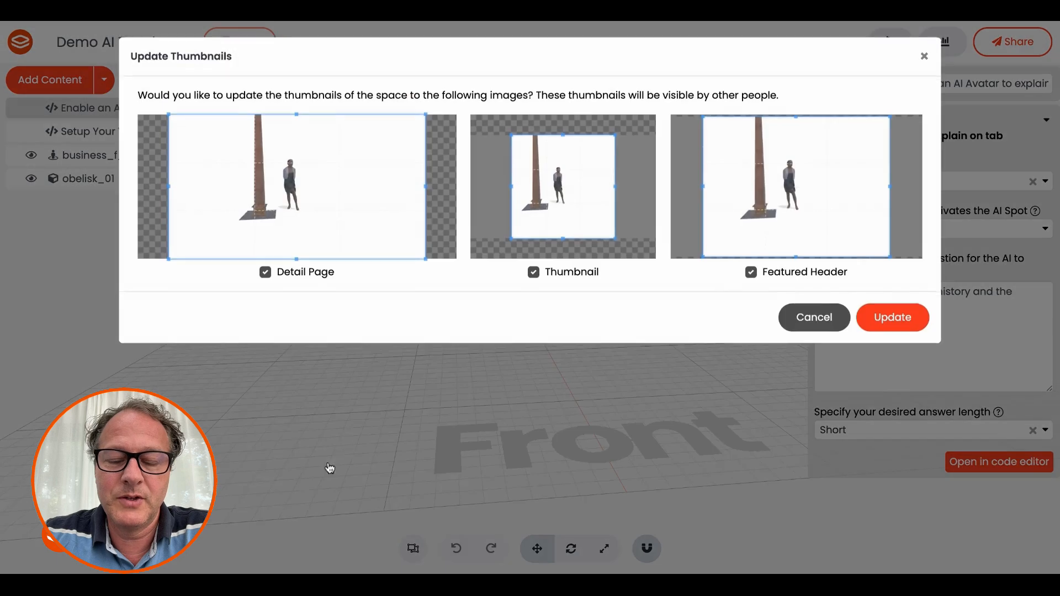
- Crop the Detail Page, Thumbnail and Featured Header images closer around the avatar and obelisk base, and update the thumbnails
{"action": "left_click_drag", "start_coordinate": [426, 264], "coordinate": [355, 230]}
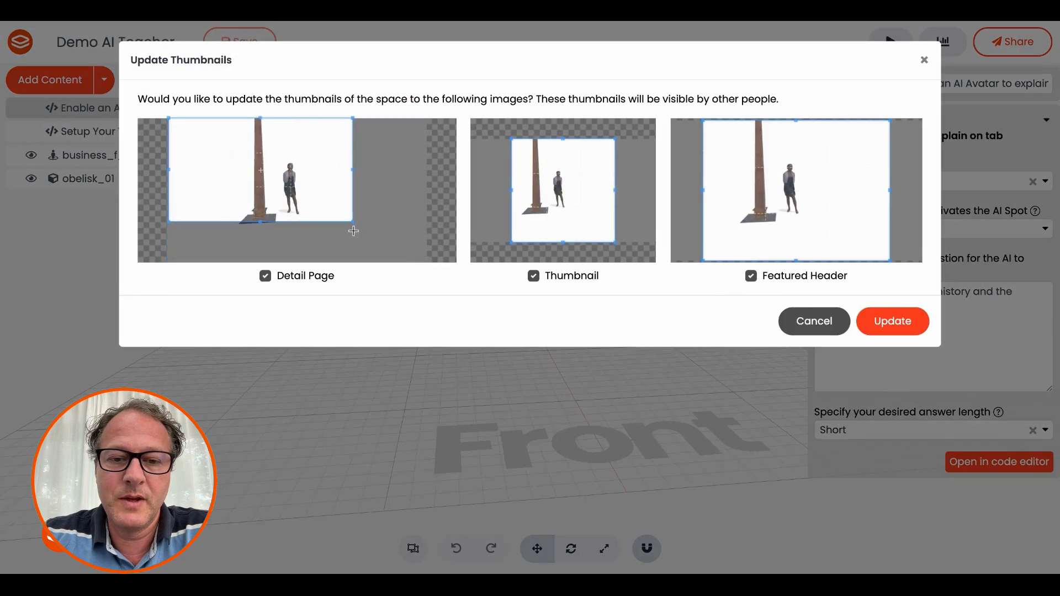
{"action": "left_click_drag", "start_coordinate": [307, 188], "coordinate": [327, 205]}
{"action": "left_click_drag", "start_coordinate": [614, 242], "coordinate": [583, 212]}
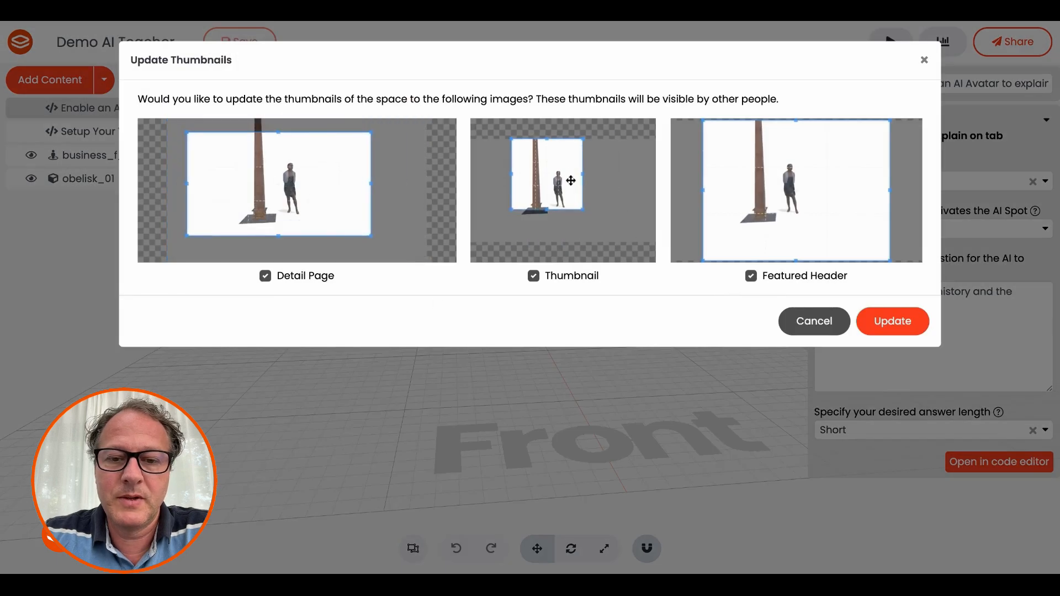
{"action": "left_click_drag", "start_coordinate": [569, 175], "coordinate": [569, 188]}
{"action": "left_click_drag", "start_coordinate": [888, 262], "coordinate": [844, 243]}
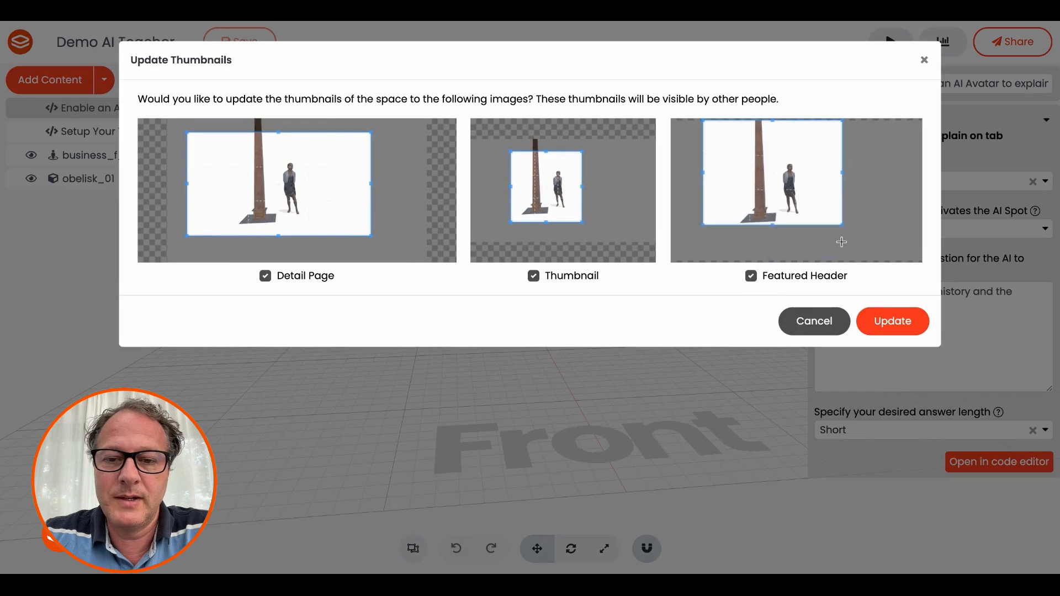
{"action": "left_click_drag", "start_coordinate": [809, 175], "coordinate": [809, 189]}
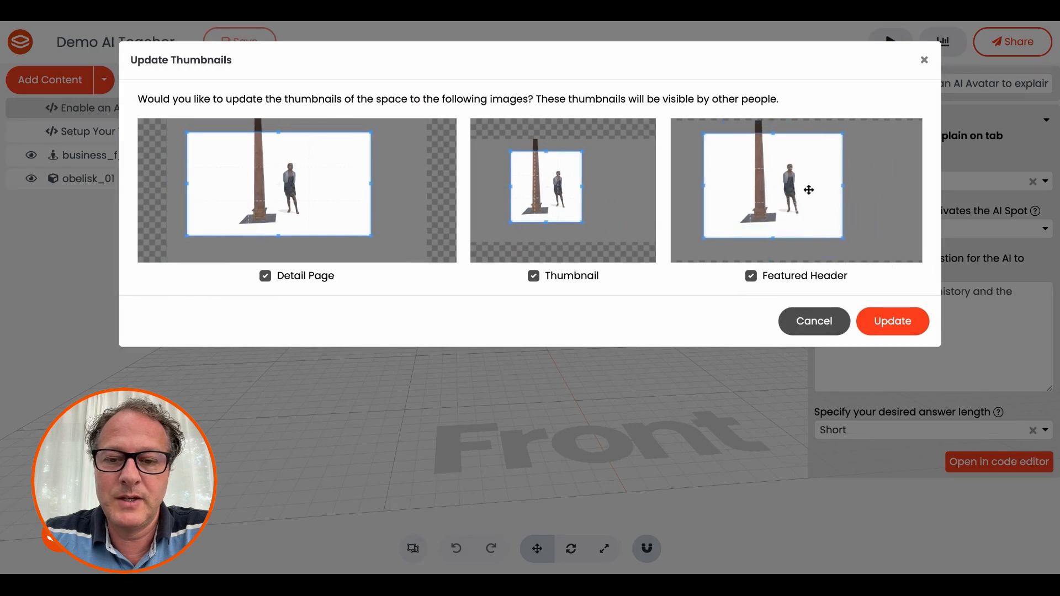
{"action": "left_click", "coordinate": [900, 323]}
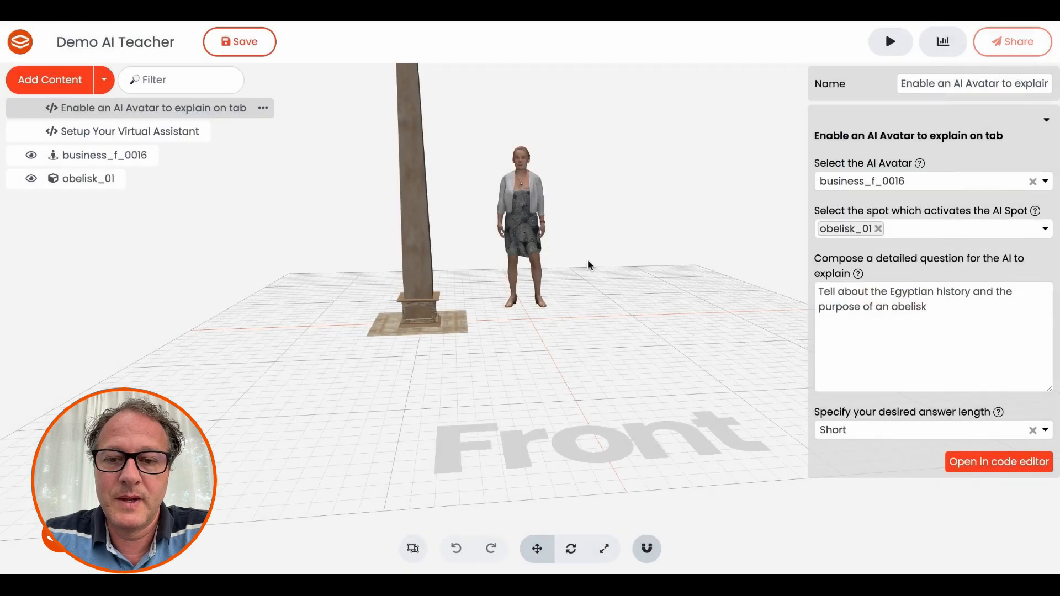
- Add a 3D text to the space reading "Learn more about an Egyptian Obelisk"
{"action": "left_click", "coordinate": [104, 81]}
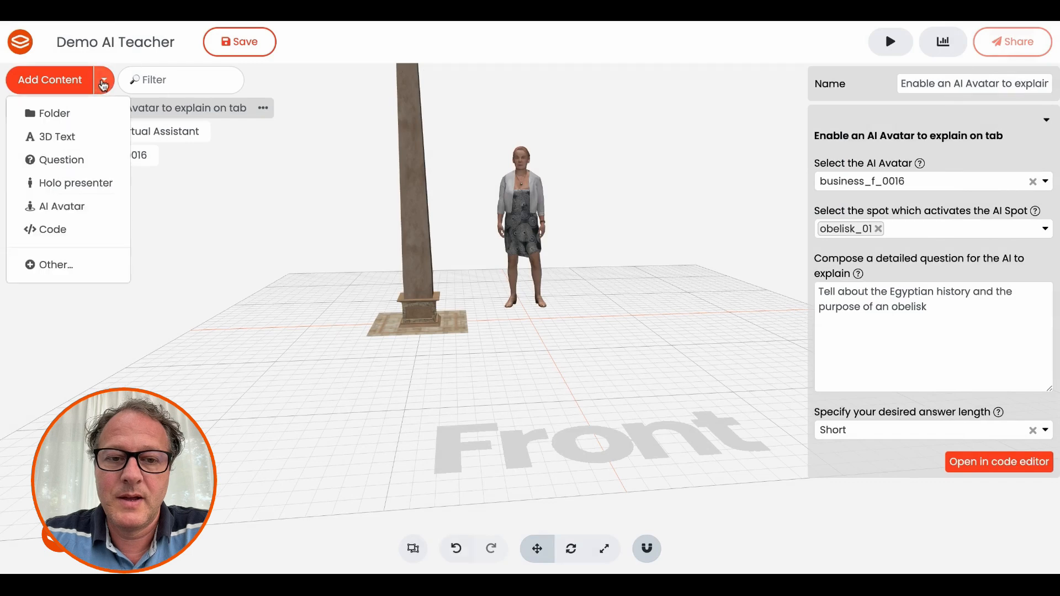
{"action": "left_click", "coordinate": [83, 136]}
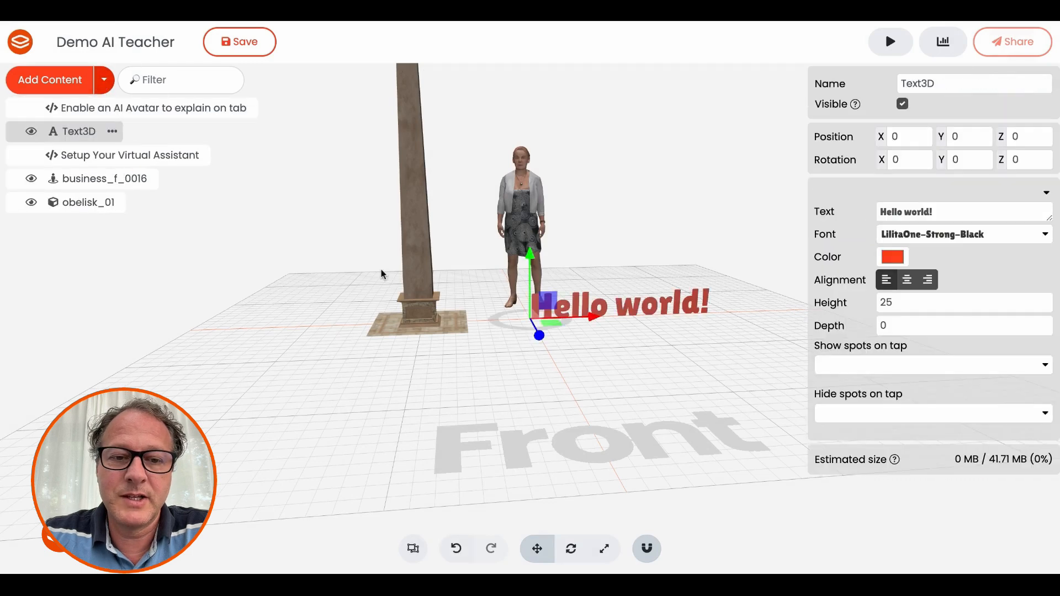
{"action": "left_click", "coordinate": [937, 211]}
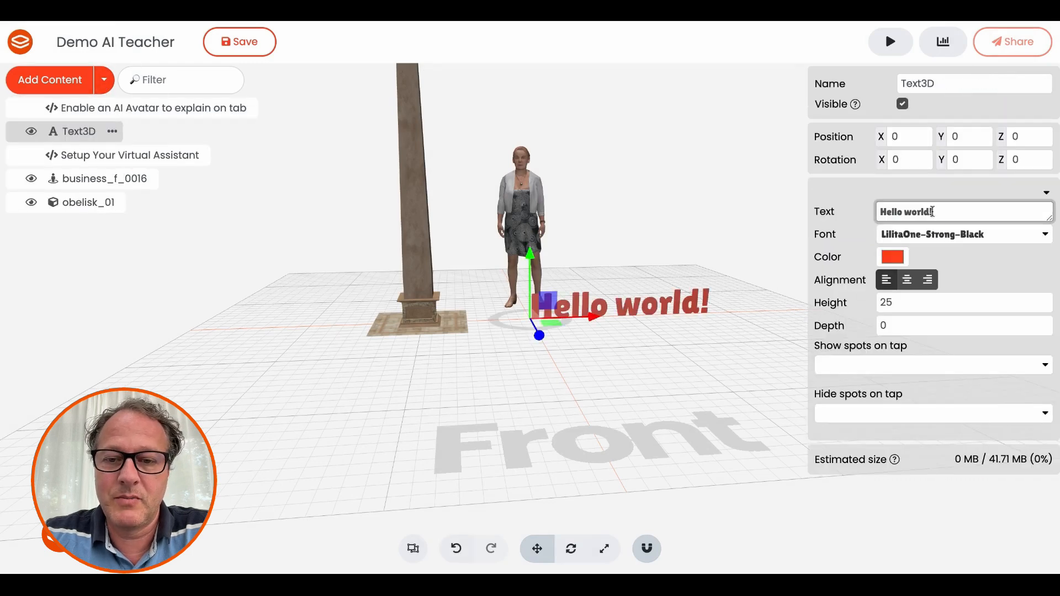
{"action": "key", "text": "ctrl+a"}
{"action": "type", "text": "Learn more about "}
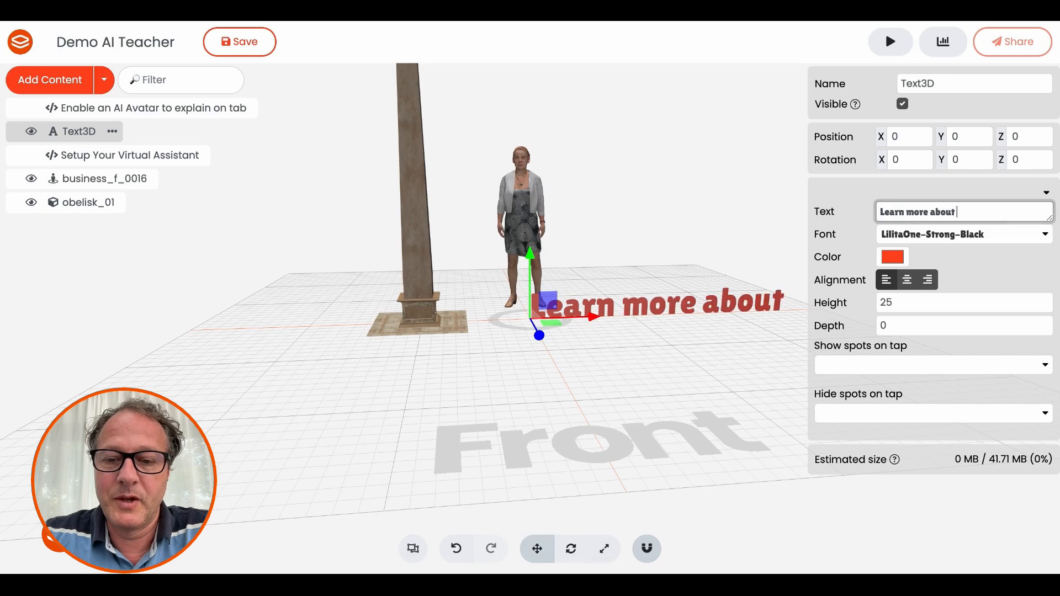
{"action": "type", "text": "an Egypt"}
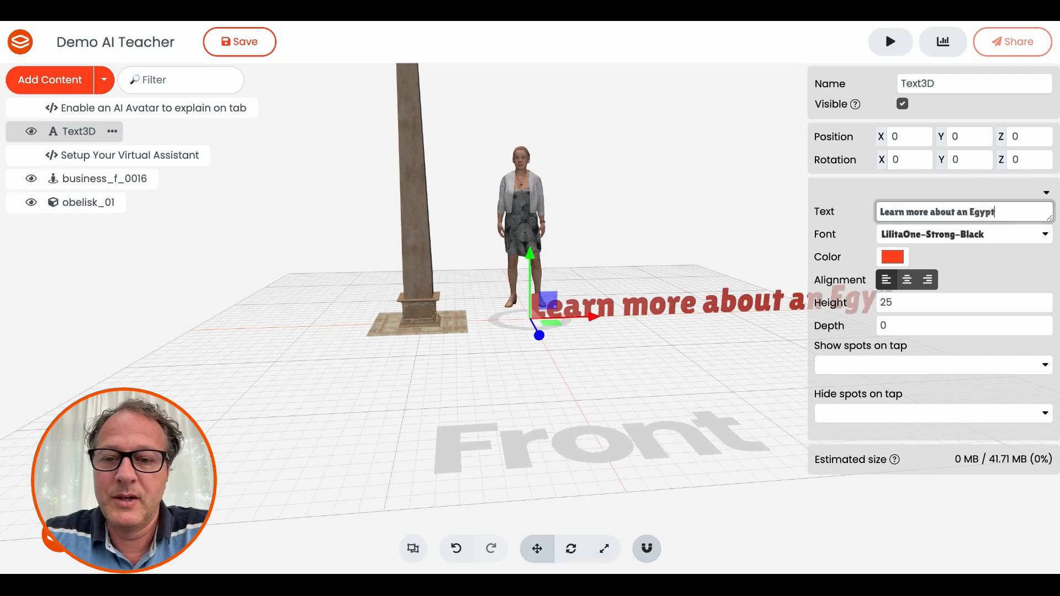
{"action": "type", "text": "ian Obelisk"}
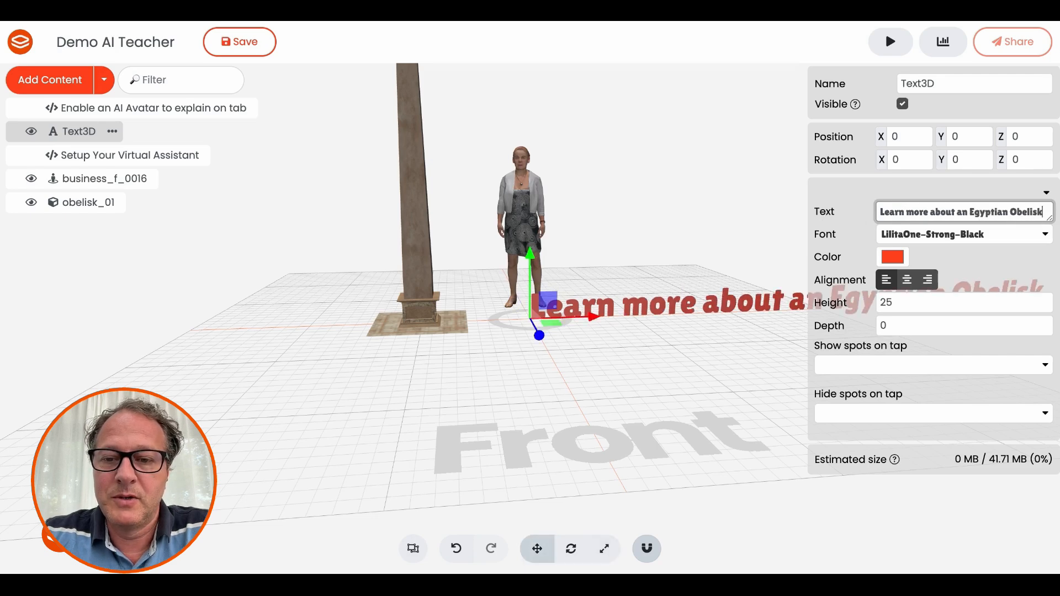
- Set the 3D text's height to 12 and depth to 3, and move it forward to Z -75
{"action": "left_click_drag", "start_coordinate": [906, 303], "coordinate": [831, 305]}
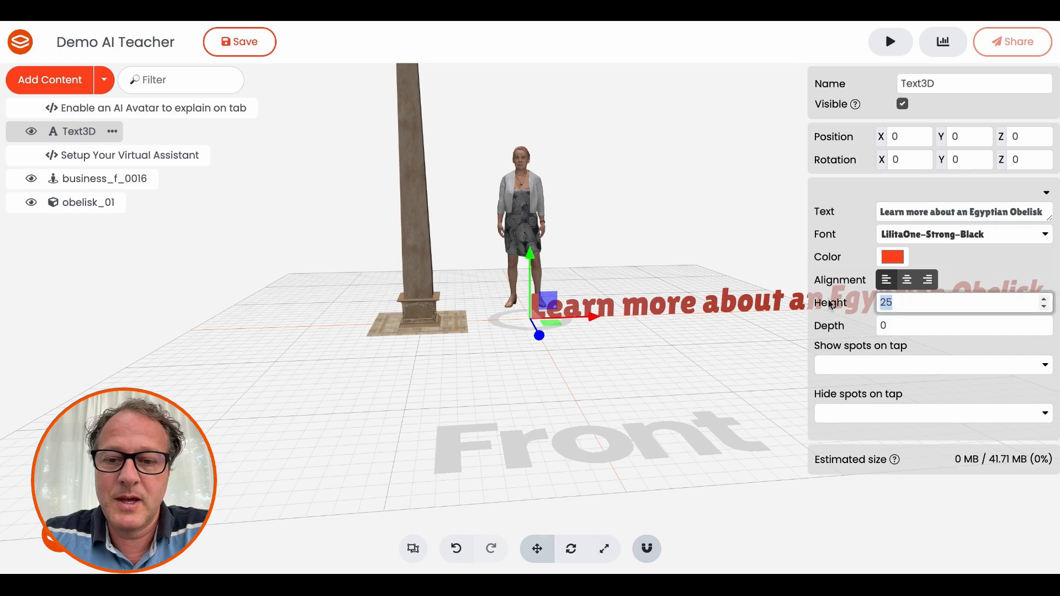
{"action": "type", "text": "12"}
{"action": "left_click_drag", "start_coordinate": [892, 326], "coordinate": [849, 331]}
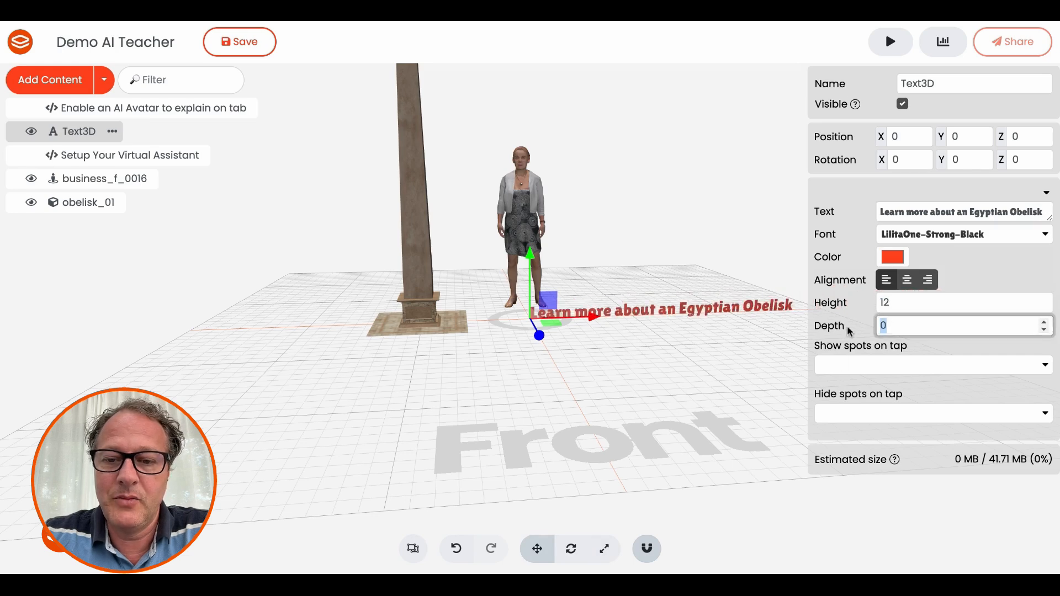
{"action": "type", "text": "3"}
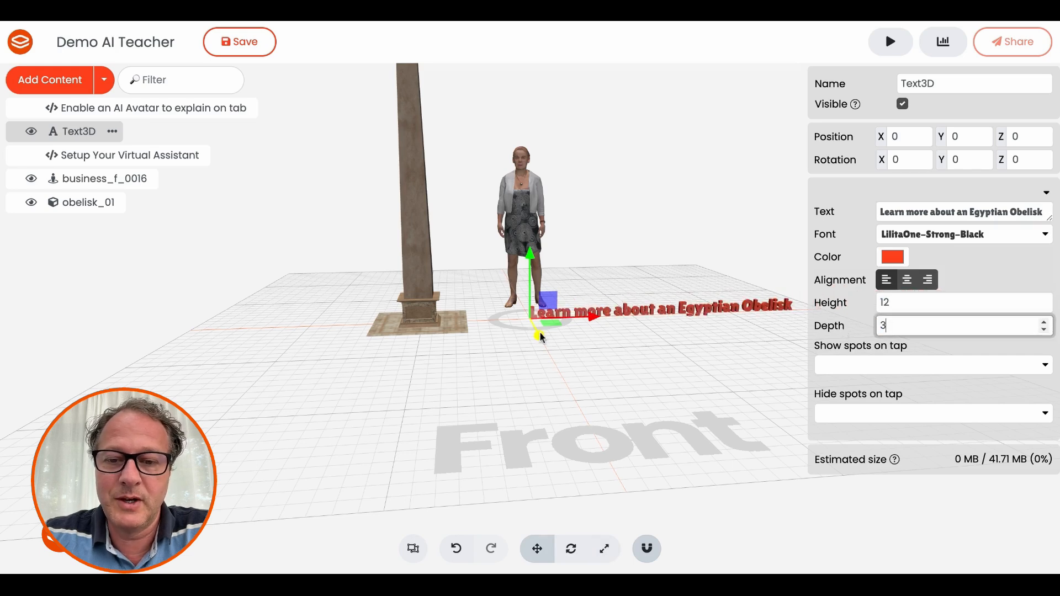
{"action": "left_click_drag", "start_coordinate": [540, 335], "coordinate": [552, 361]}
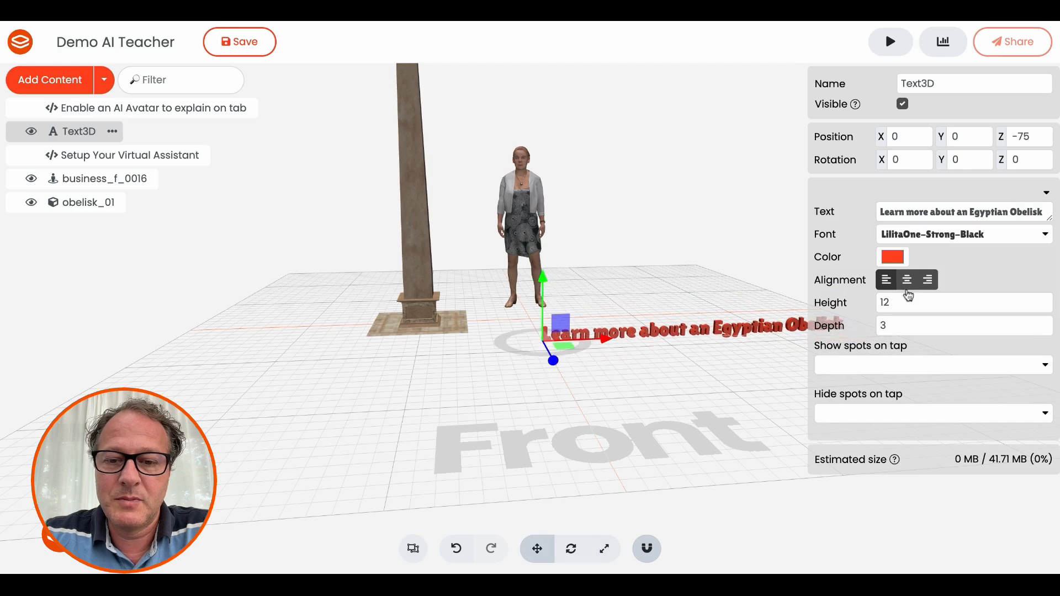
- Center-align the "Learn more about an Egyptian Obelisk" text and move it to X -48, Z -95
{"action": "left_click", "coordinate": [906, 281]}
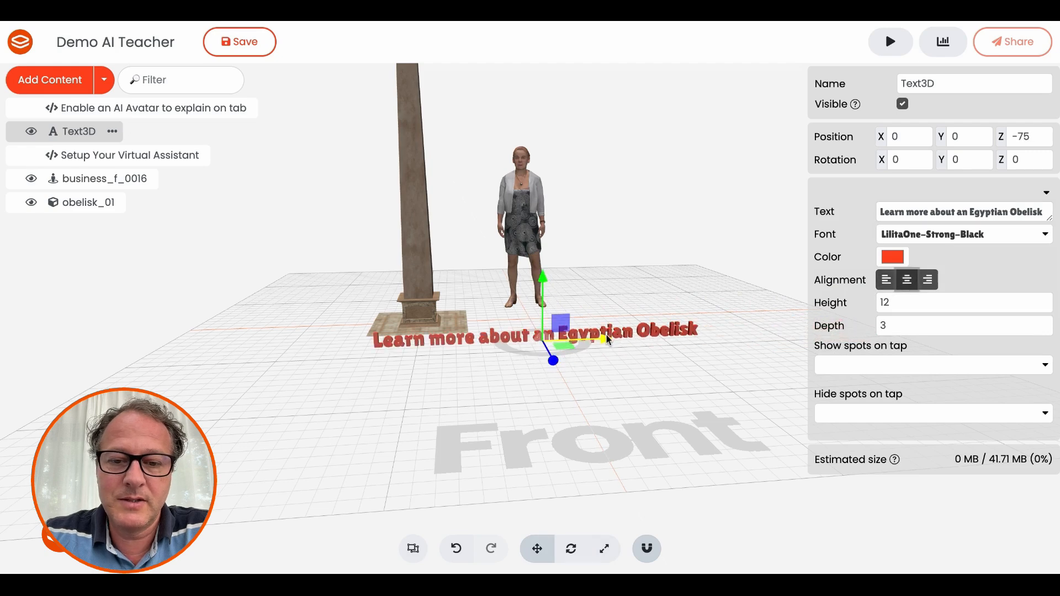
{"action": "left_click_drag", "start_coordinate": [608, 340], "coordinate": [550, 347]}
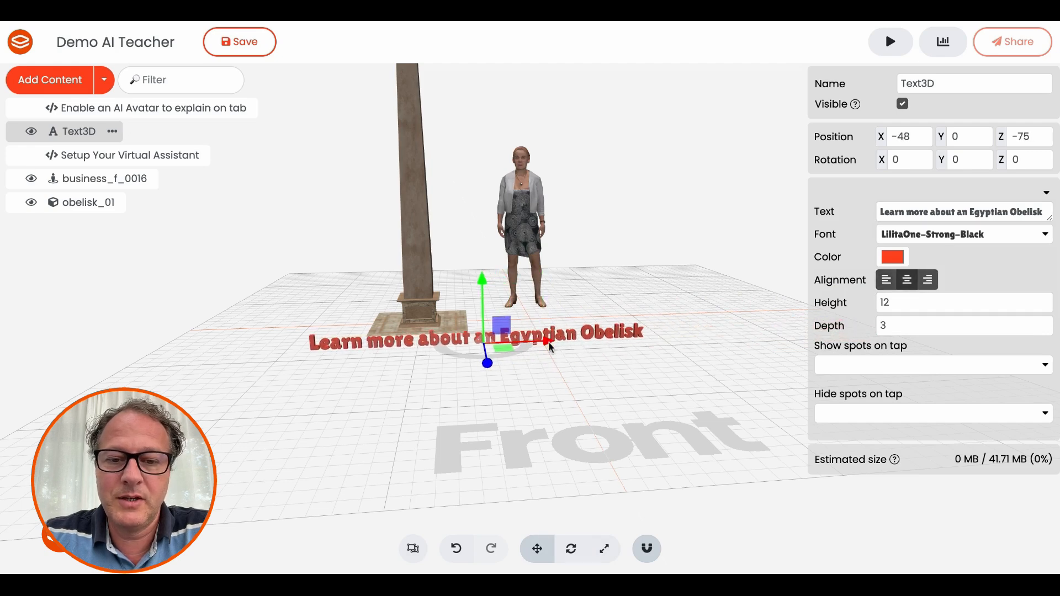
{"action": "left_click_drag", "start_coordinate": [487, 363], "coordinate": [483, 377]}
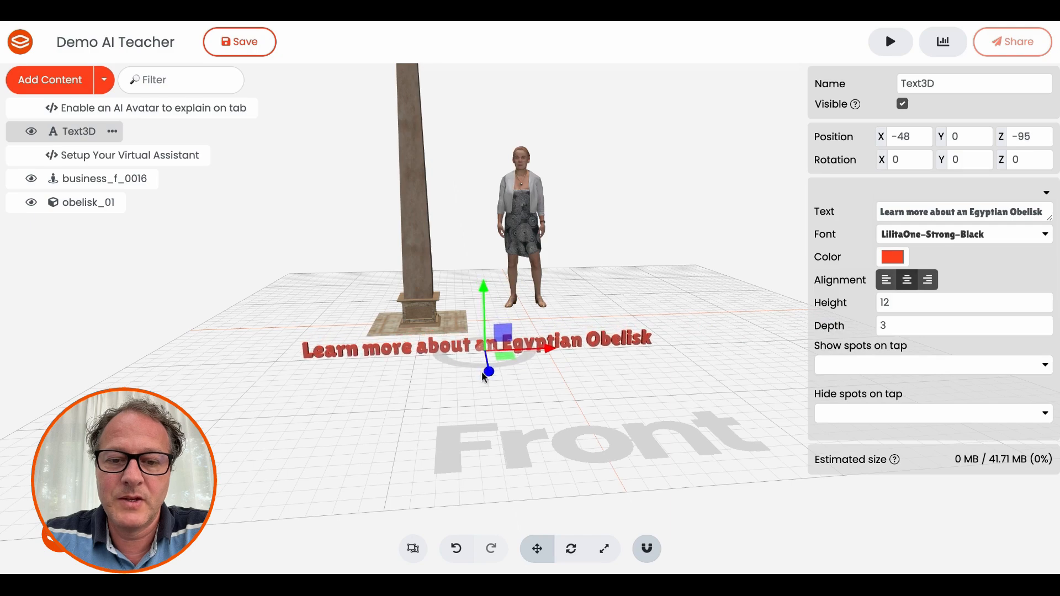
{"action": "left_click", "coordinate": [572, 406]}
{"action": "mouse_move", "coordinate": [584, 409]}
{"action": "left_mouse_down"}
{"action": "mouse_move", "coordinate": [634, 440]}
{"action": "mouse_move", "coordinate": [525, 426]}
{"action": "mouse_move", "coordinate": [599, 408]}
{"action": "left_mouse_up"}
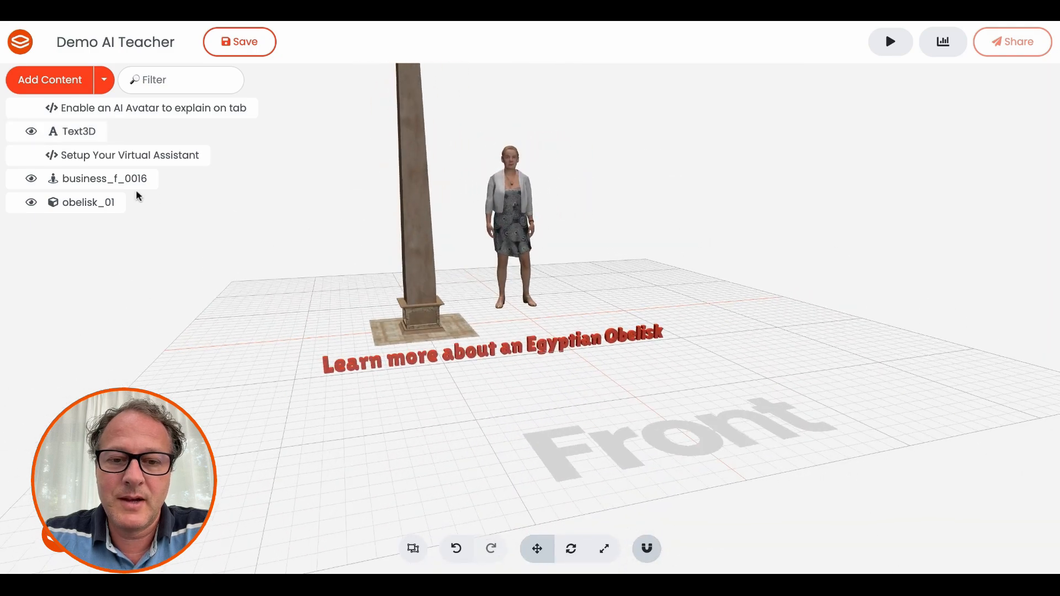
- Add a second 3D text to the space reading "Tsp on the Obelisk for more info"
{"action": "left_click", "coordinate": [104, 80]}
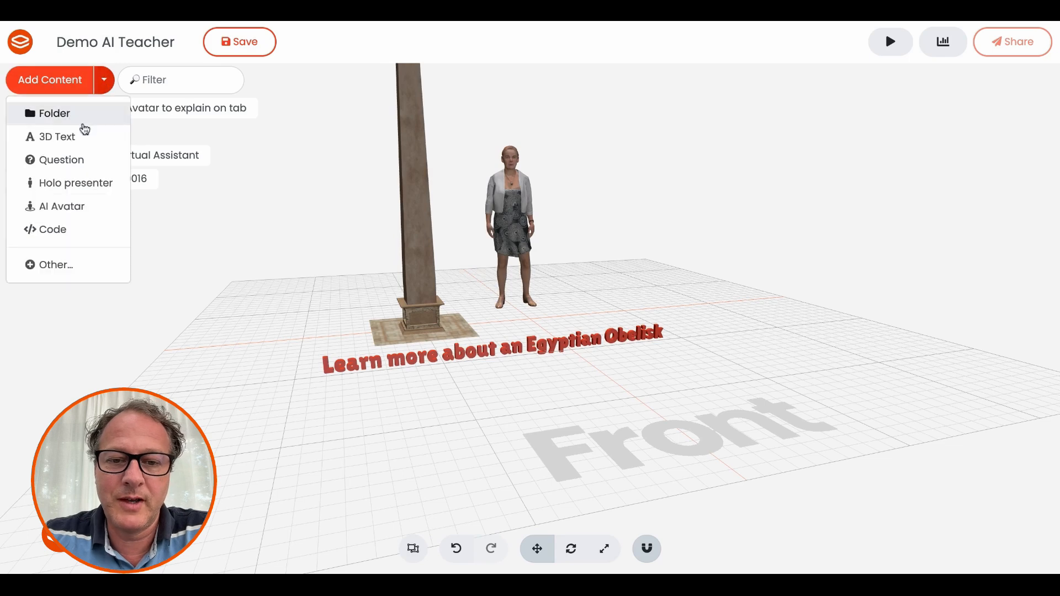
{"action": "left_click", "coordinate": [84, 129]}
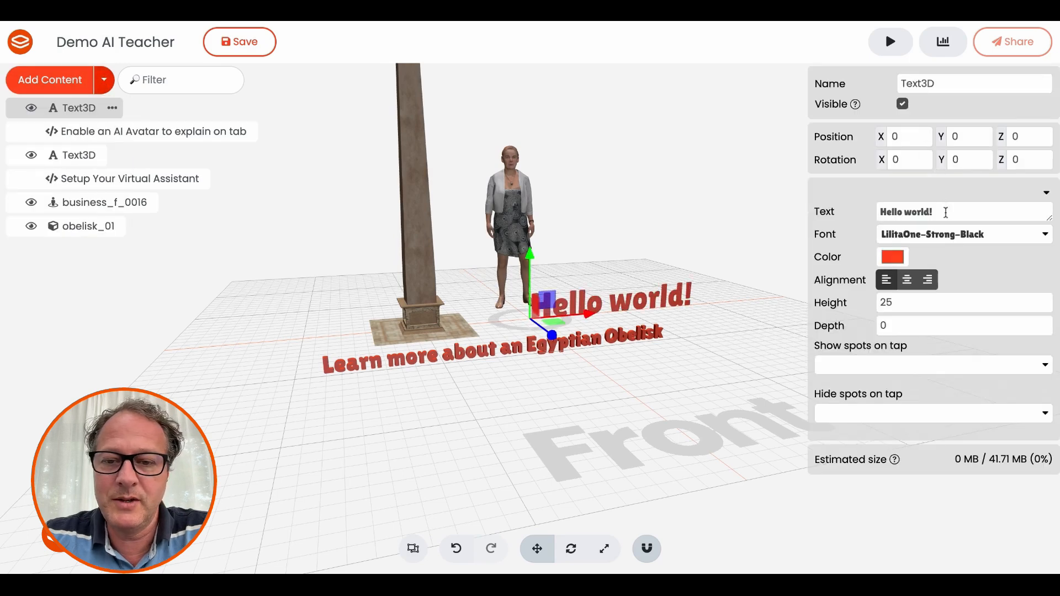
{"action": "left_click_drag", "start_coordinate": [946, 213], "coordinate": [854, 216]}
{"action": "type", "text": "Tsp on the"}
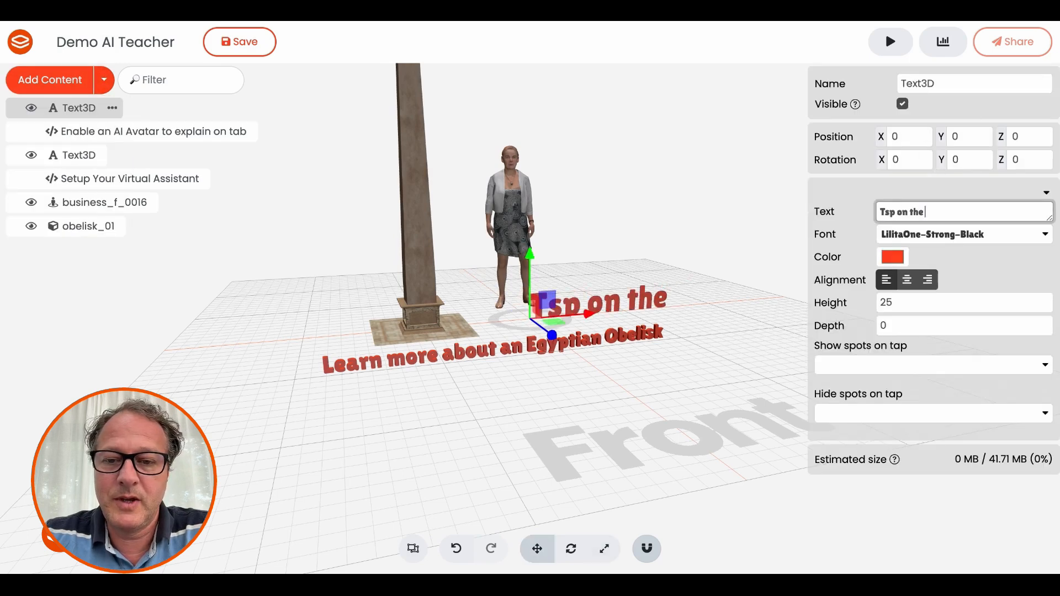
{"action": "type", "text": " Obelisk for more info"}
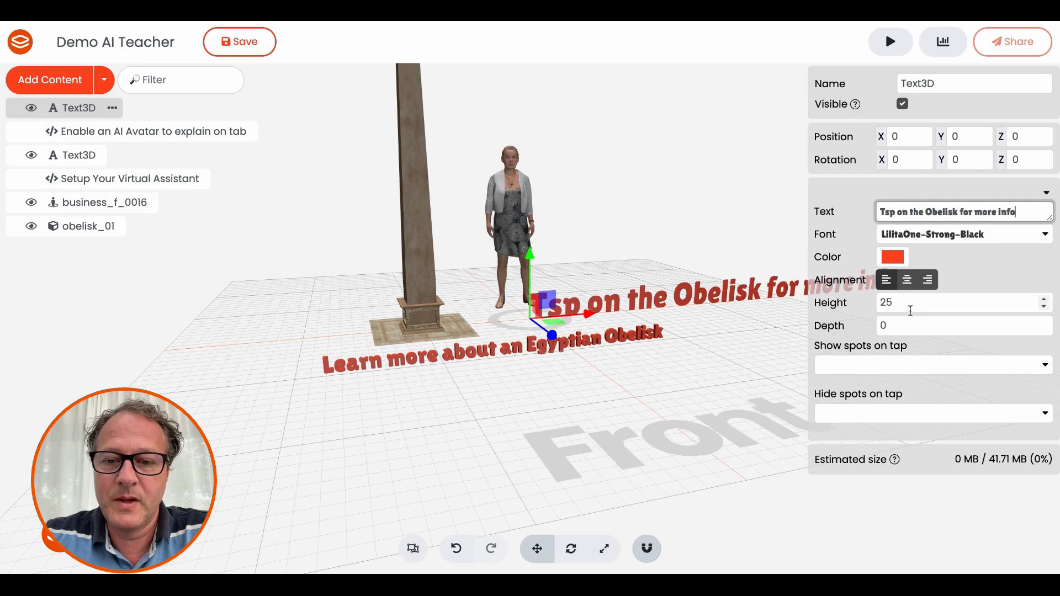
- Set the new 3D text's height to 8 and depth to 2, and center-align it
{"action": "double_click", "coordinate": [906, 305]}
{"action": "type", "text": "8"}
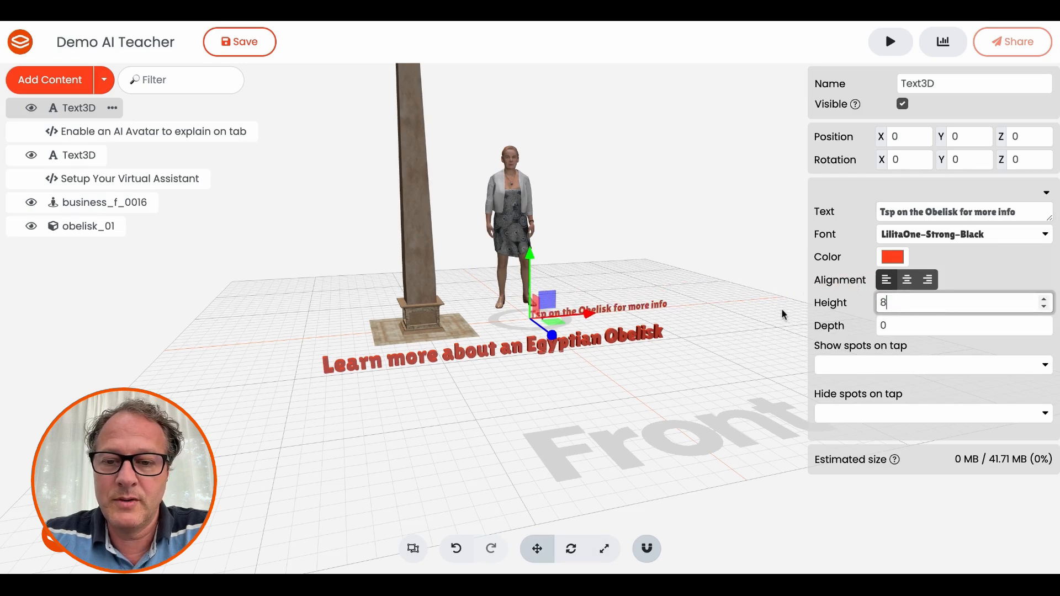
{"action": "key", "text": "Tab"}
{"action": "type", "text": "2"}
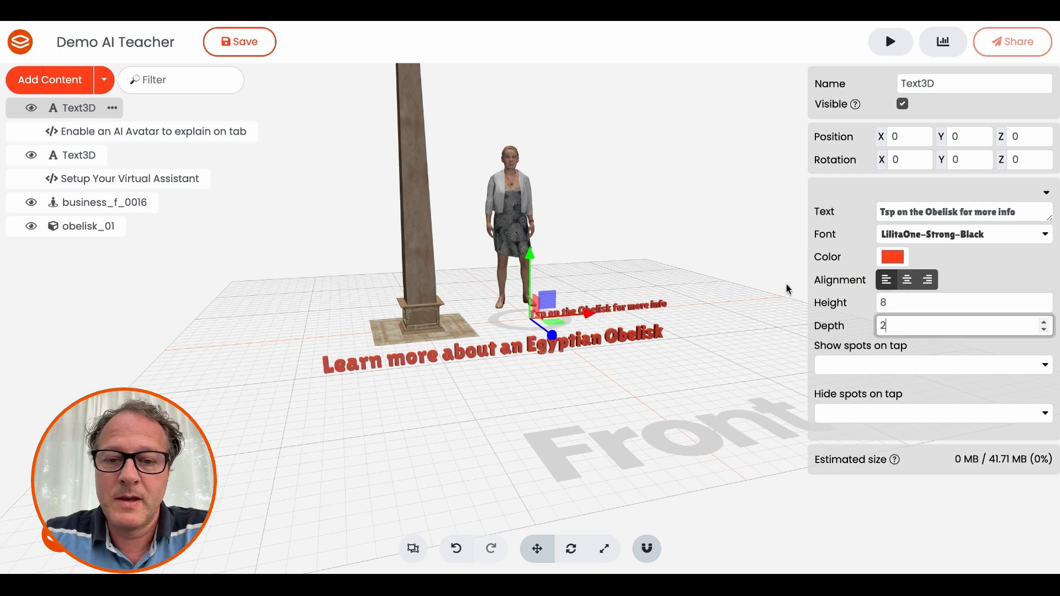
{"action": "left_click", "coordinate": [901, 285]}
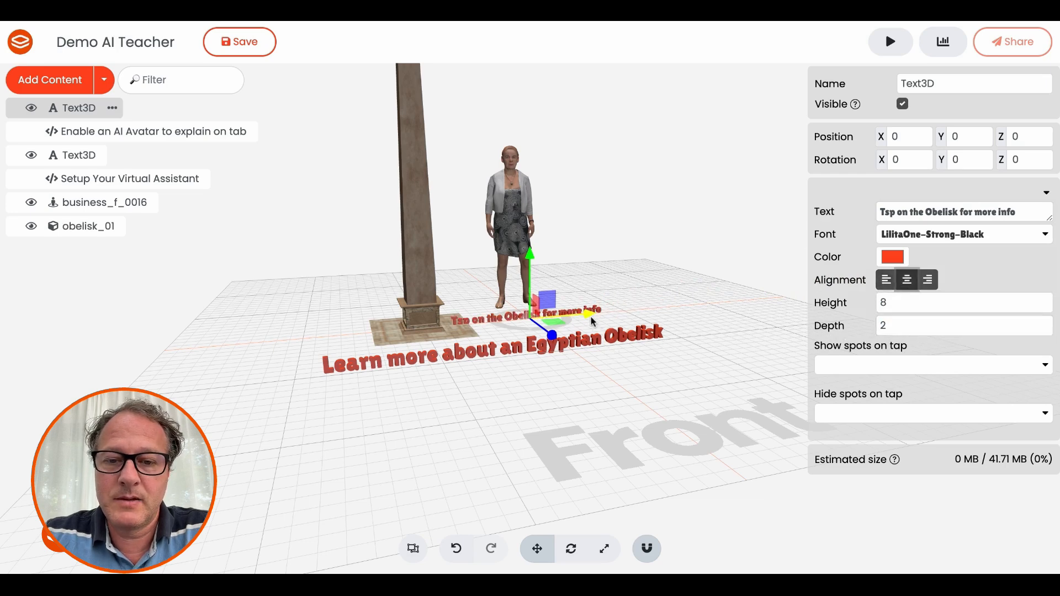
- Raise the second text to Y 110 on the obelisk's left side and break it onto two lines before "for more info"
{"action": "left_click_drag", "start_coordinate": [591, 319], "coordinate": [452, 326]}
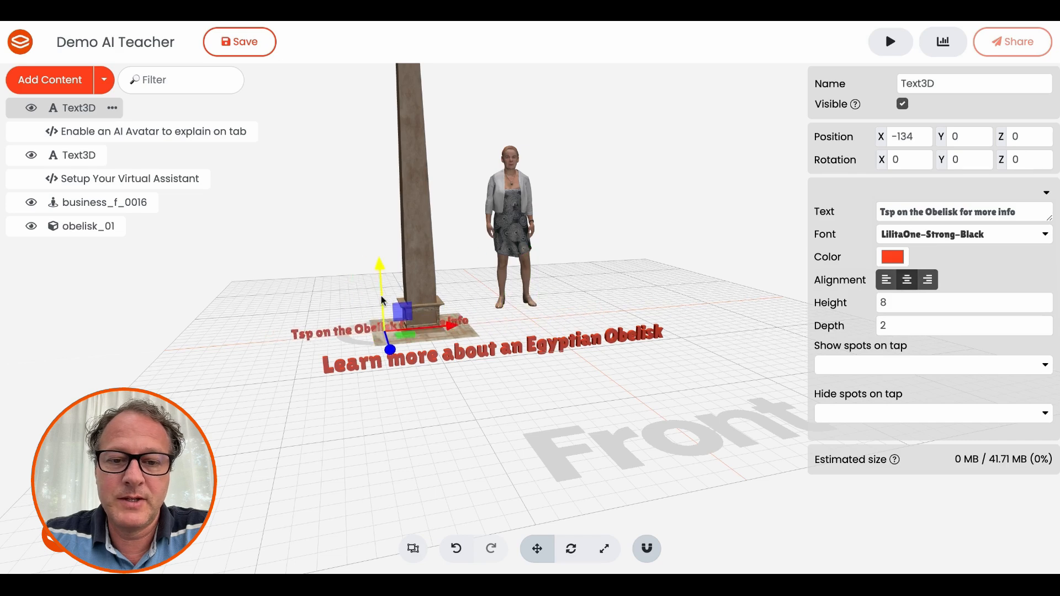
{"action": "left_click_drag", "start_coordinate": [385, 302], "coordinate": [375, 175]}
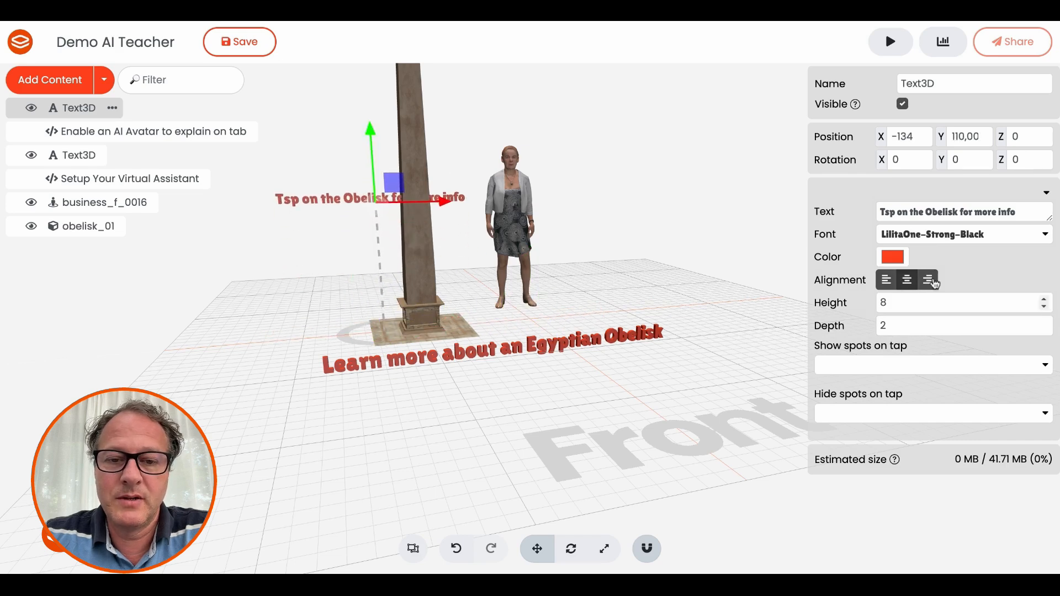
{"action": "left_click", "coordinate": [959, 210]}
{"action": "key", "text": "Return"}
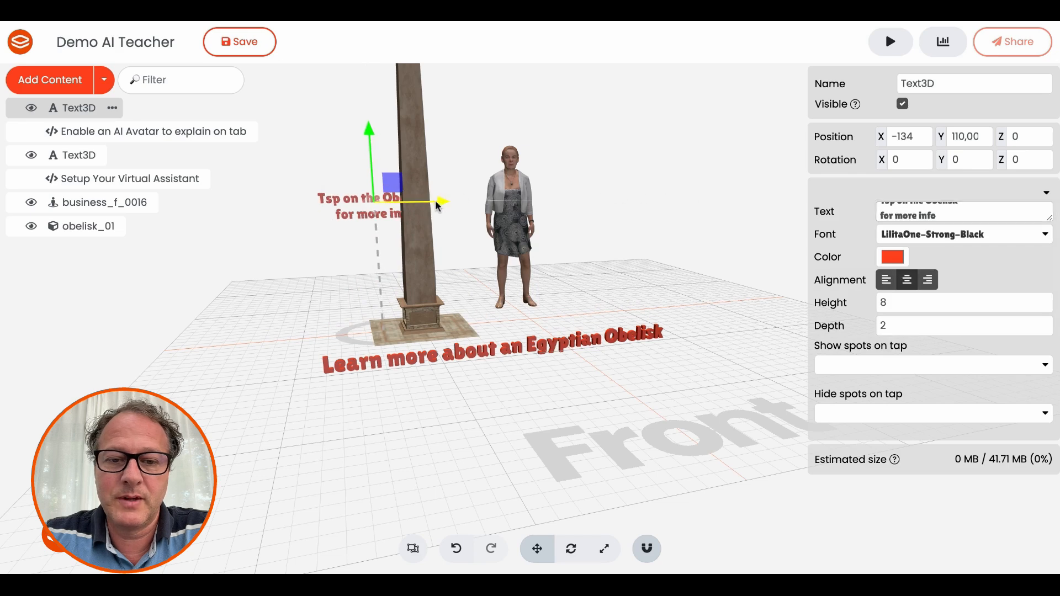
{"action": "left_click_drag", "start_coordinate": [438, 204], "coordinate": [409, 203]}
{"action": "left_click_drag", "start_coordinate": [282, 324], "coordinate": [395, 376]}
{"action": "left_click_drag", "start_coordinate": [637, 454], "coordinate": [576, 395]}
{"action": "left_click", "coordinate": [603, 412]}
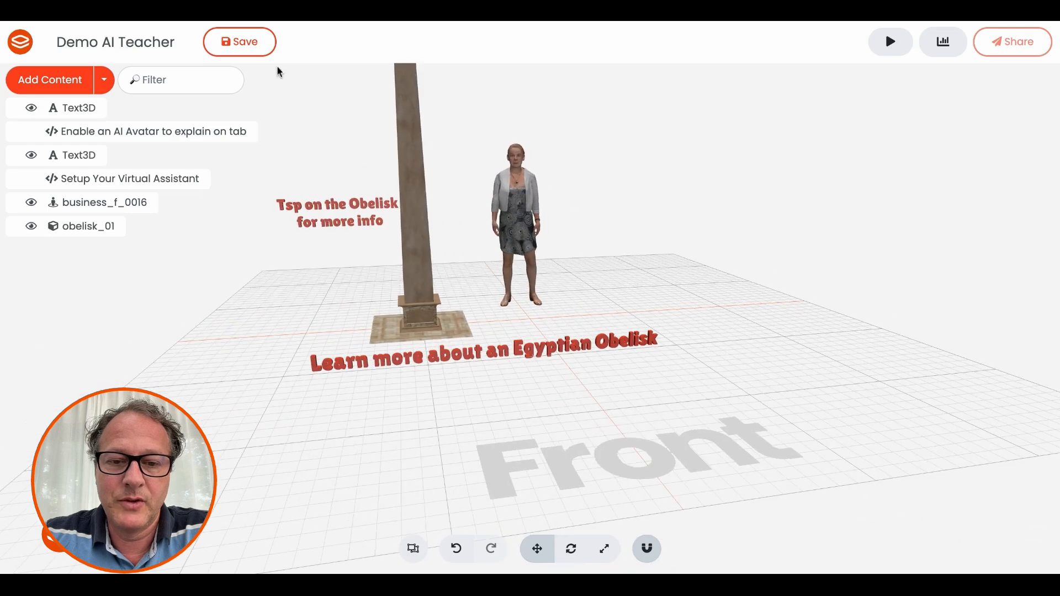
- Save the Demo AI Teacher space and open its sharing options
{"action": "left_click", "coordinate": [253, 41]}
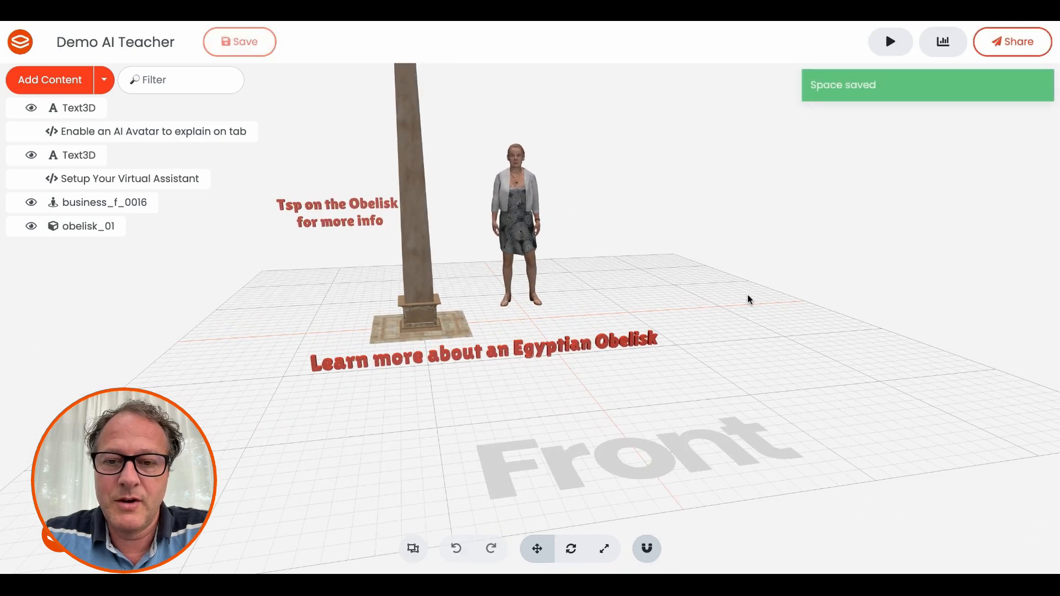
{"action": "left_click_drag", "start_coordinate": [748, 295], "coordinate": [726, 284]}
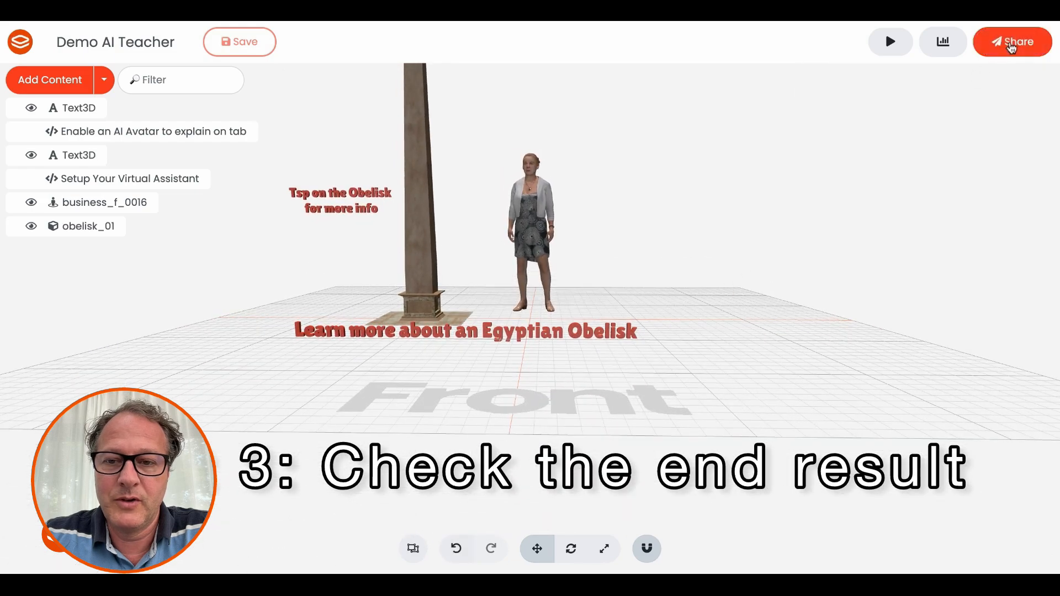
{"action": "left_click", "coordinate": [1012, 47]}
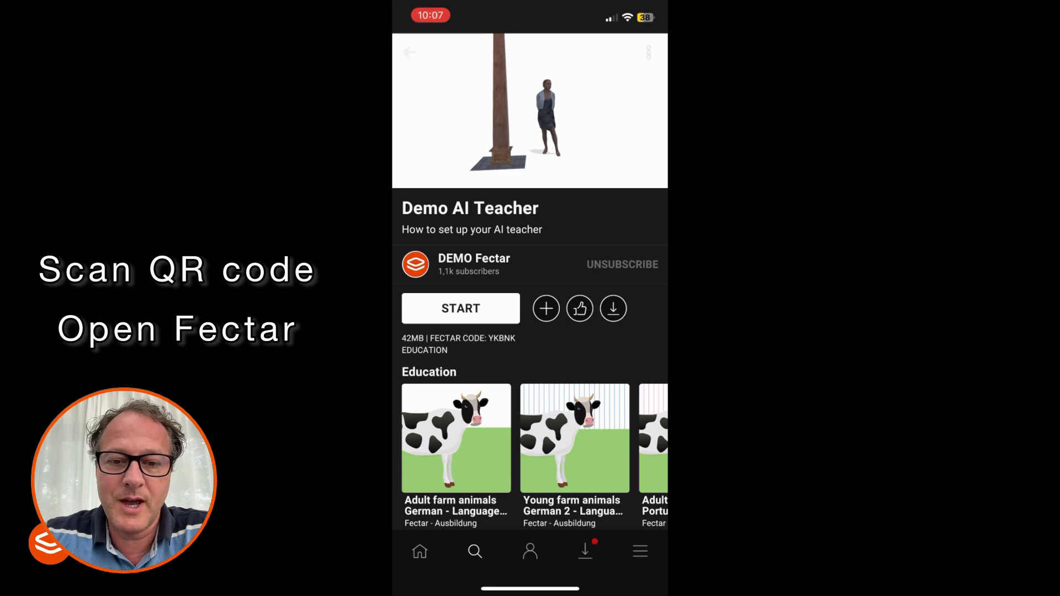
- Switch to the Fectar mobile app and start the Demo AI Teacher space
{"action": "left_click", "coordinate": [461, 309]}
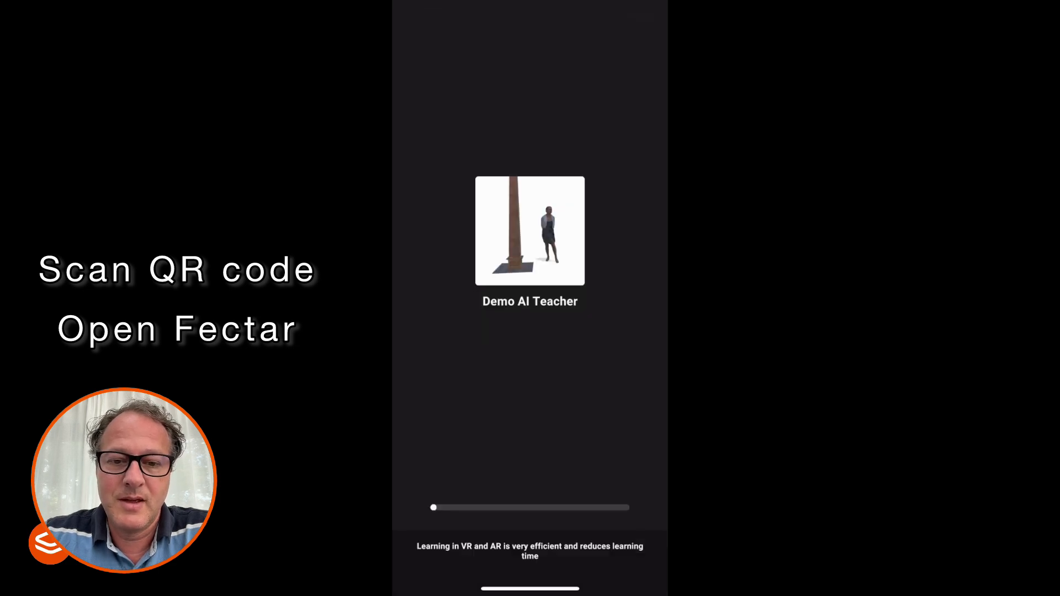